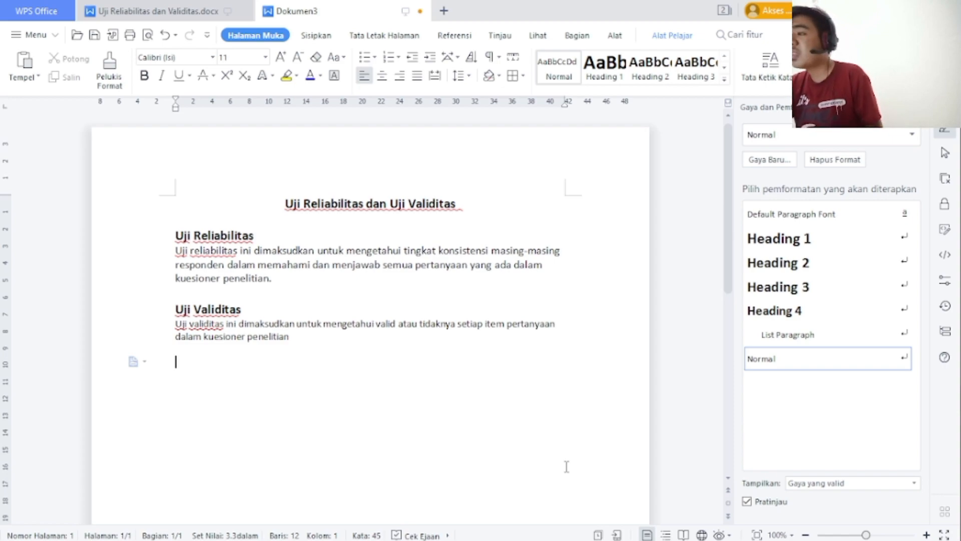
Switch to the Data Contoh workbook in Excel to view the questionnaire responses
{"action": "mouse_move", "coordinate": [467, 531]}
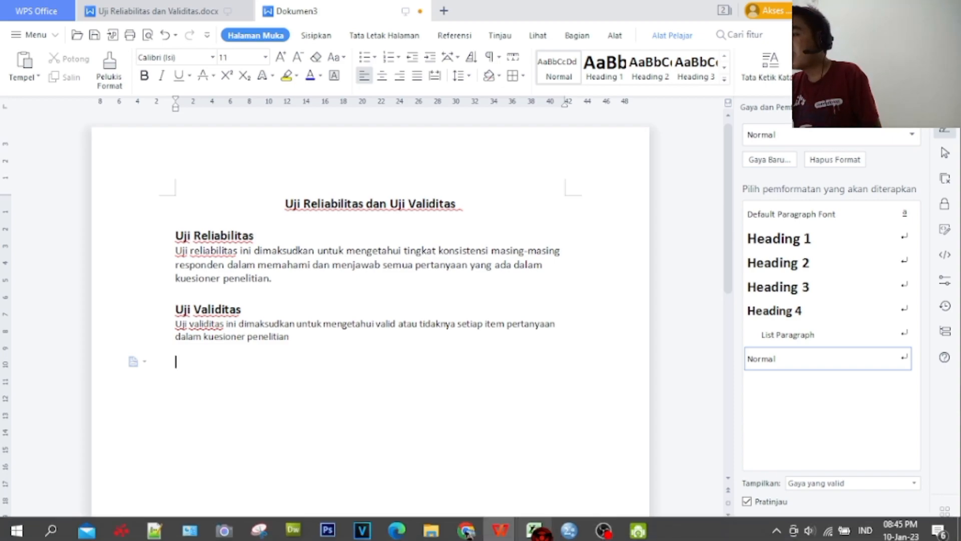
{"action": "mouse_move", "coordinate": [534, 530]}
{"action": "left_click", "coordinate": [557, 461]}
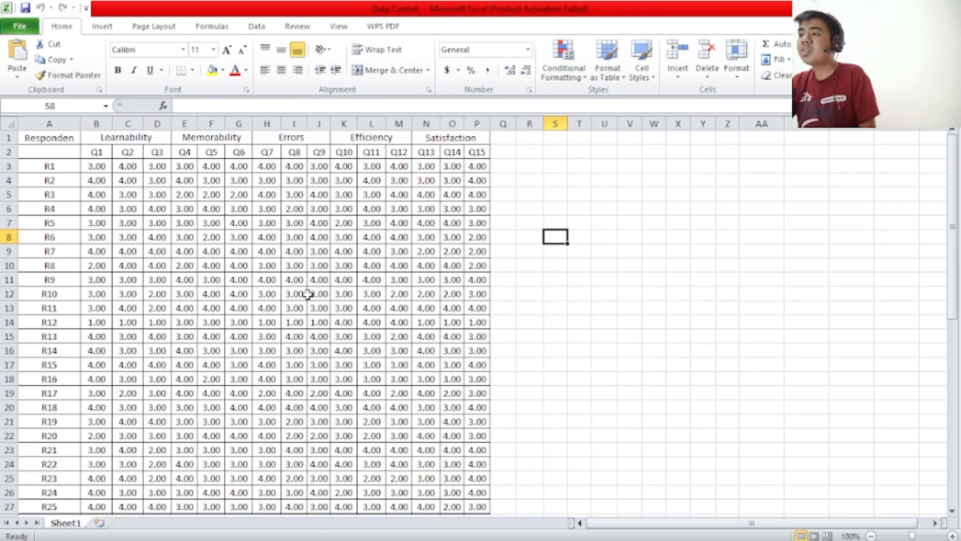
Switch to the empty Untitled2 dataset in SPSS Statistics and show its variable definitions, ready at the first name
{"action": "mouse_move", "coordinate": [472, 535]}
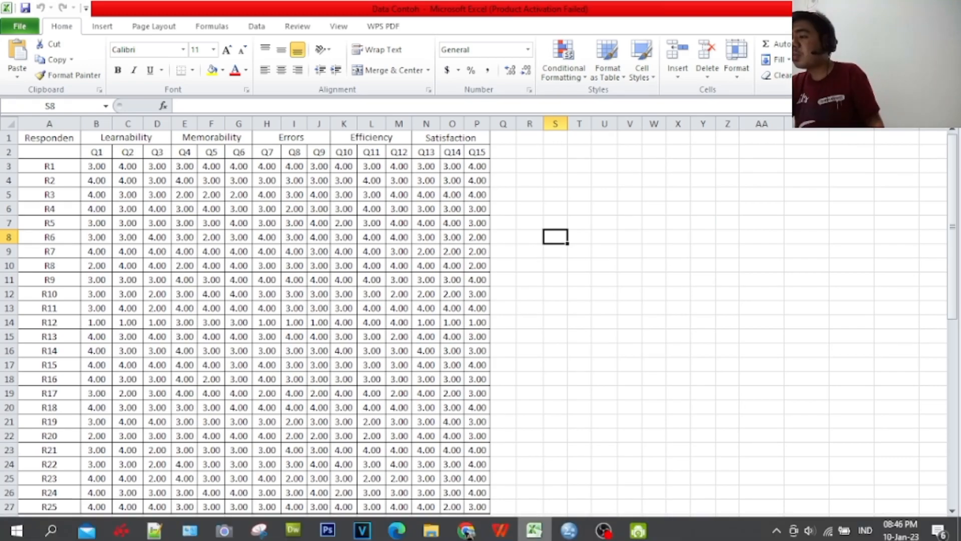
{"action": "mouse_move", "coordinate": [569, 531]}
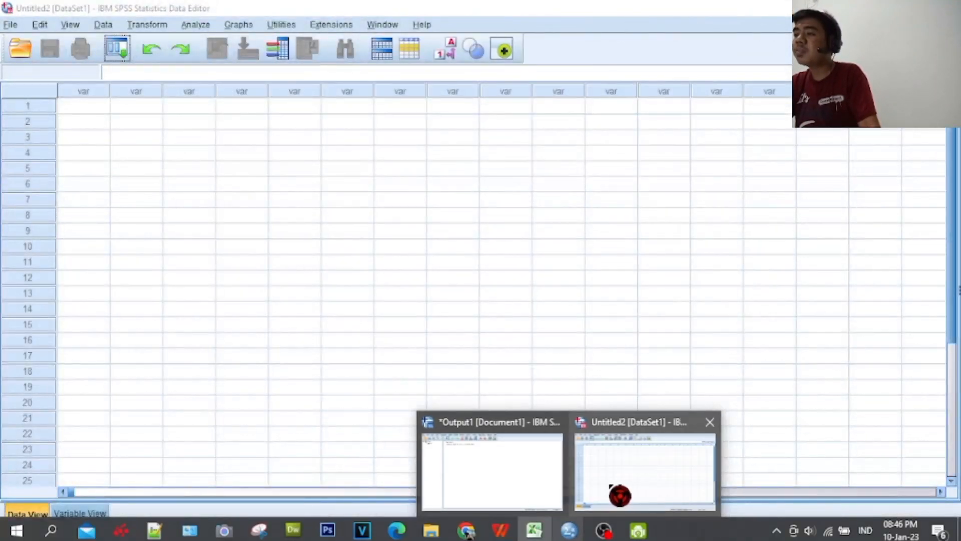
{"action": "left_click", "coordinate": [620, 496]}
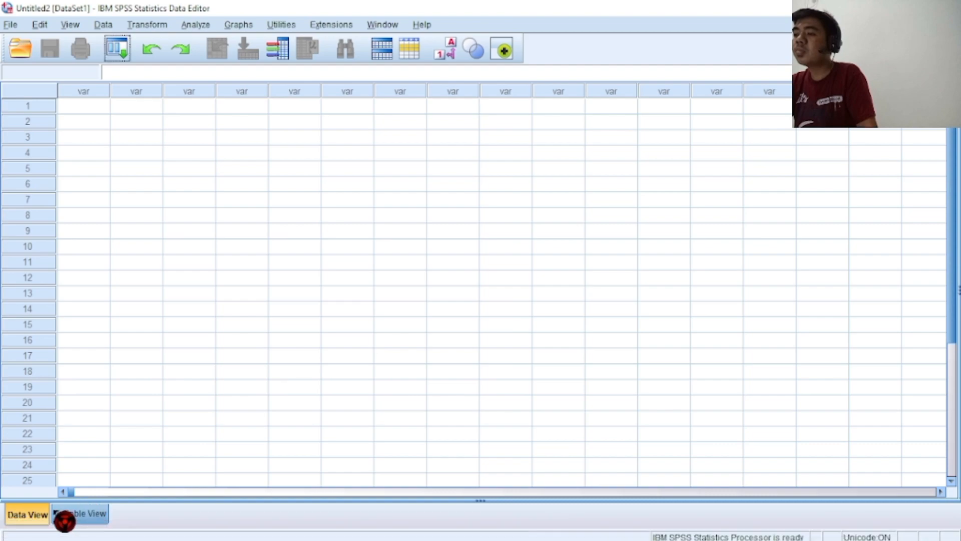
{"action": "left_click", "coordinate": [76, 521]}
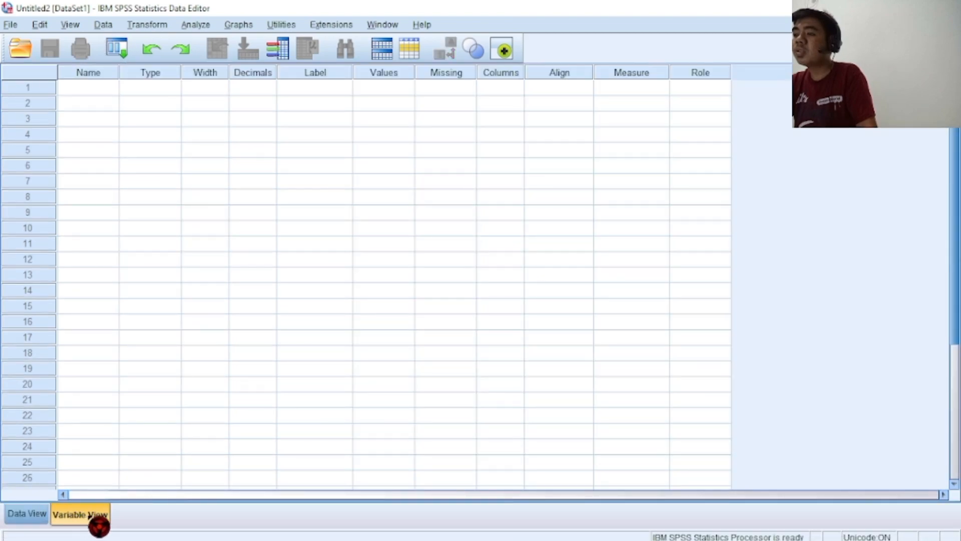
{"action": "left_click", "coordinate": [94, 87]}
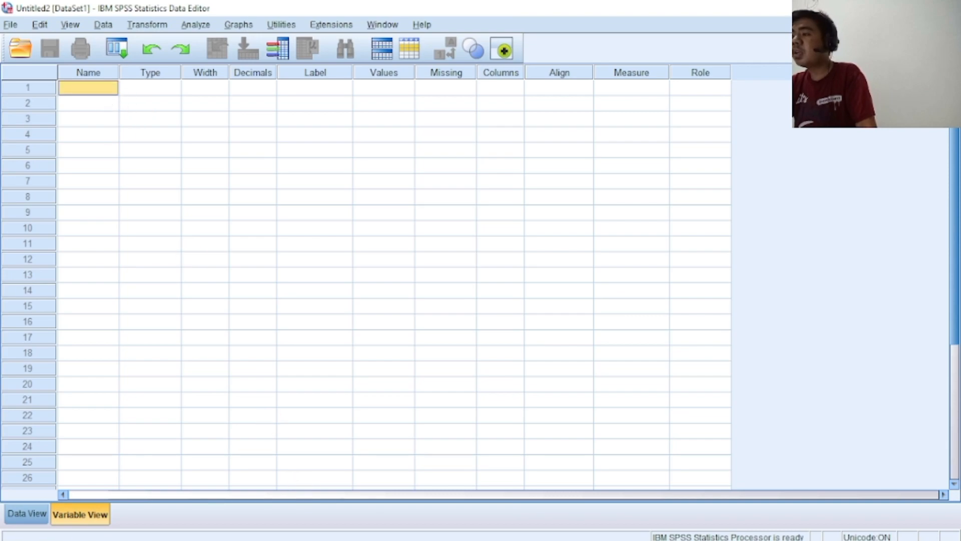
Check the question column headings in the Data Contoh workbook in Excel and return to the SPSS variable list
{"action": "mouse_move", "coordinate": [591, 524]}
{"action": "left_click", "coordinate": [534, 530]}
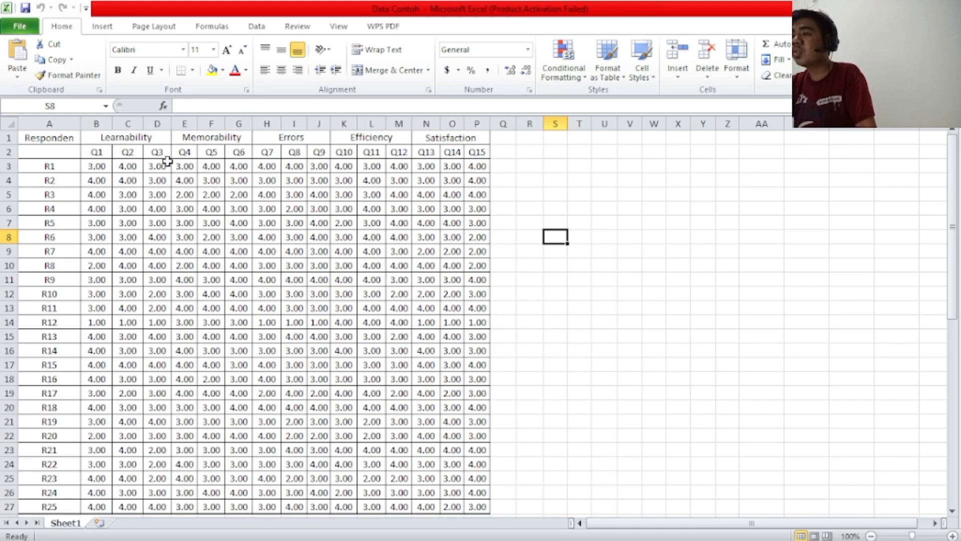
{"action": "mouse_move", "coordinate": [500, 538]}
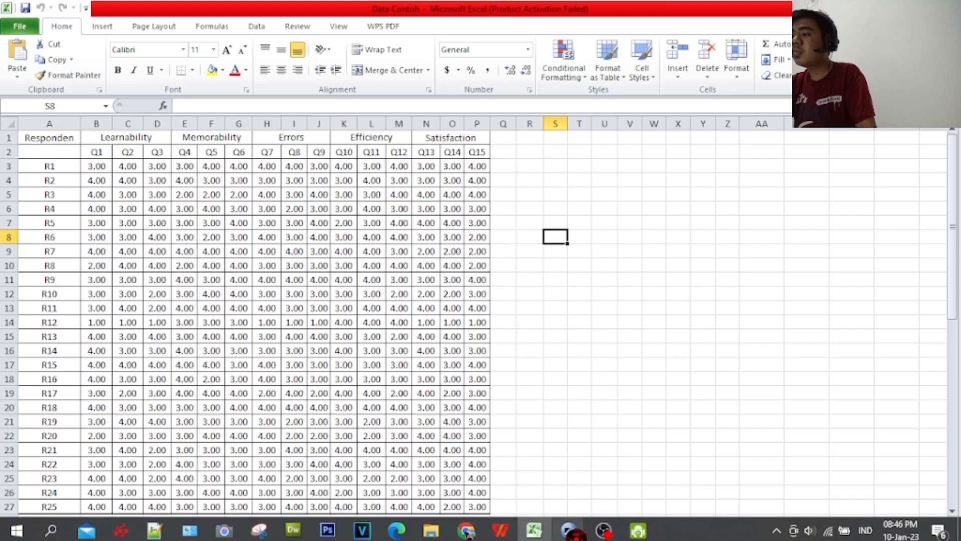
{"action": "left_click", "coordinate": [570, 531]}
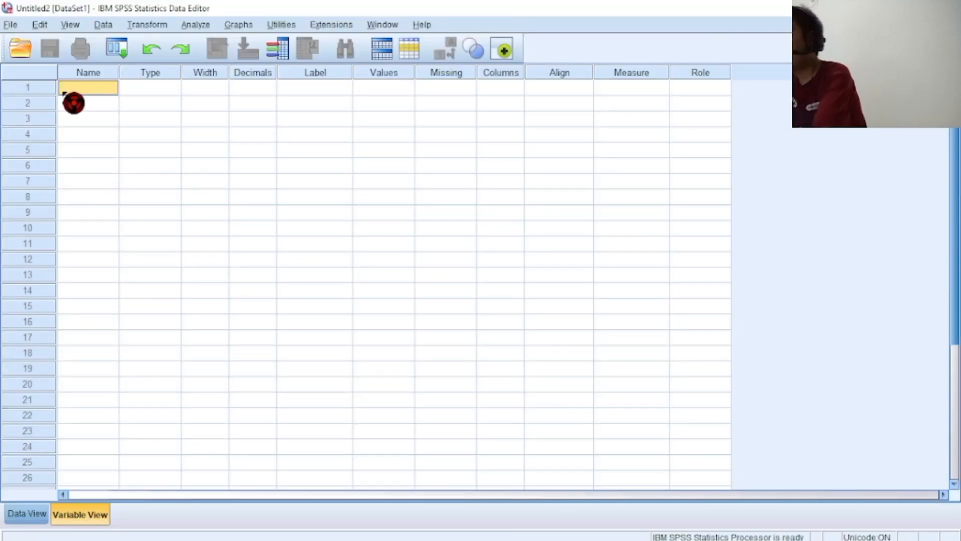
Name the first variable Q1
{"action": "double_click", "coordinate": [64, 89]}
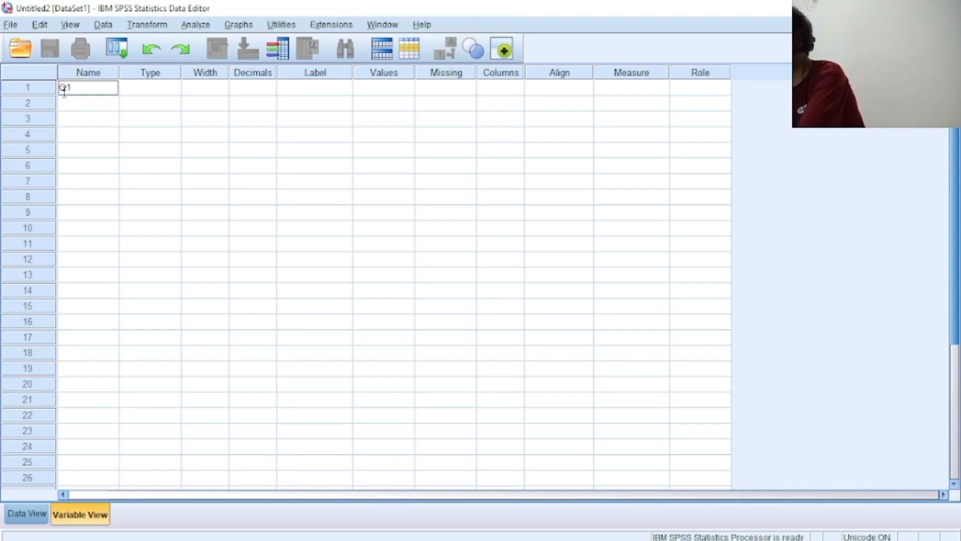
{"action": "left_click", "coordinate": [87, 114]}
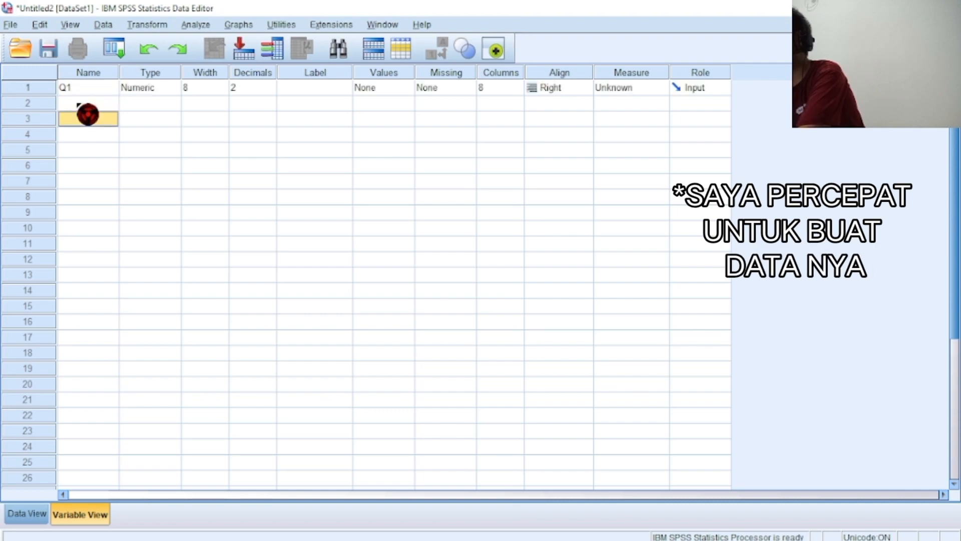
Enter Q2 as the variable name in row 3 and try to give row 2 the same name
{"action": "type", "text": "Q2"}
{"action": "left_click", "coordinate": [79, 104]}
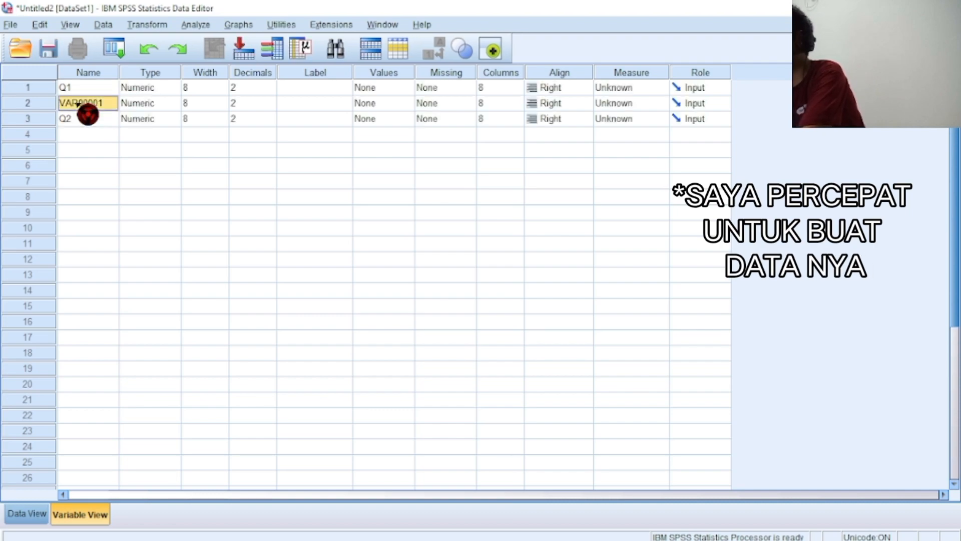
{"action": "type", "text": "Q!"}
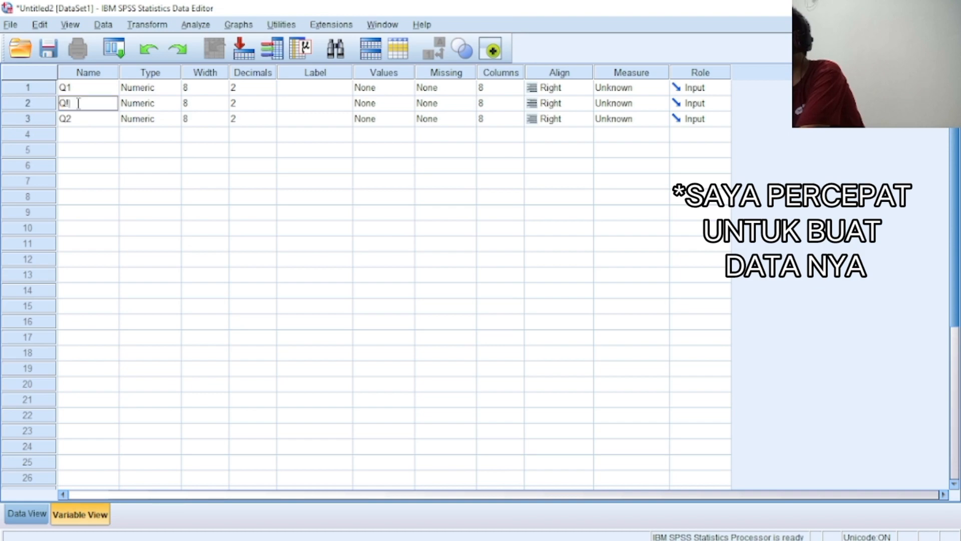
{"action": "type", "text": "2"}
{"action": "key", "text": "Return"}
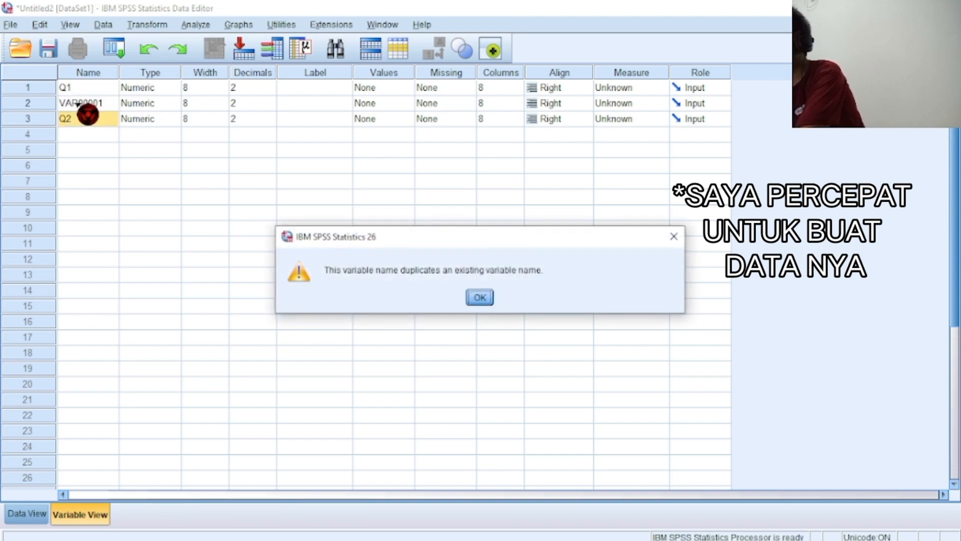
{"action": "key", "text": "Return"}
Rename the variable in row 3 as Q3 and the one in row 2 as Q2
{"action": "key", "text": "Up"}
{"action": "type", "text": "Q3"}
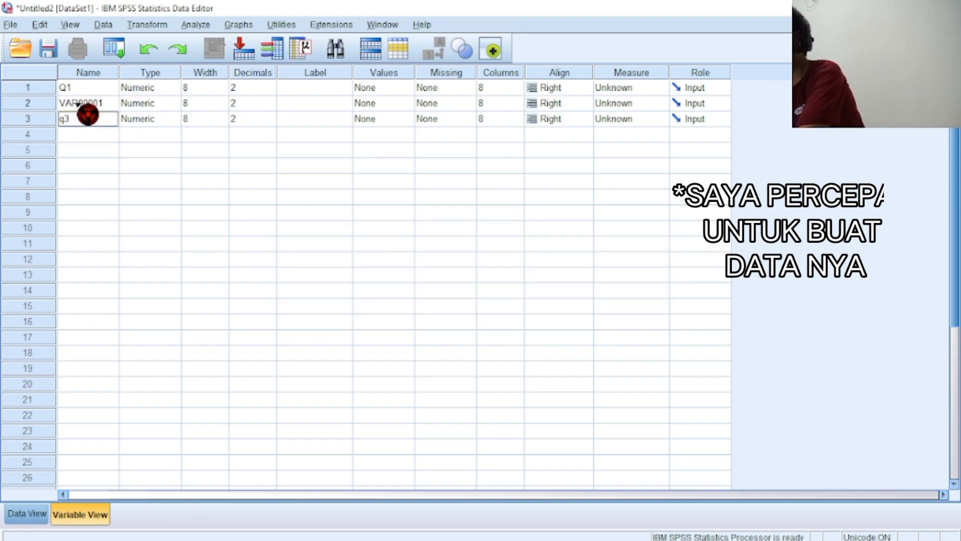
{"action": "key", "text": "Up"}
{"action": "type", "text": "Q2"}
{"action": "key", "text": "Return"}
{"action": "key", "text": "Return"}
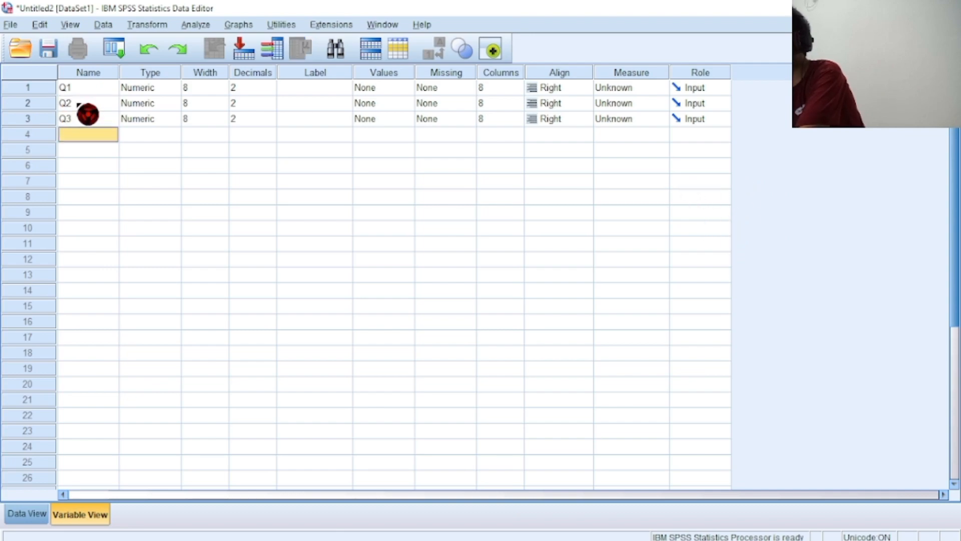
Add variables Q4, Q5, Q6, Q7 and Q8 in rows 4 to 8
{"action": "type", "text": "Q4"}
{"action": "key", "text": "Return"}
{"action": "type", "text": "Q5"}
{"action": "key", "text": "Return"}
{"action": "type", "text": "W"}
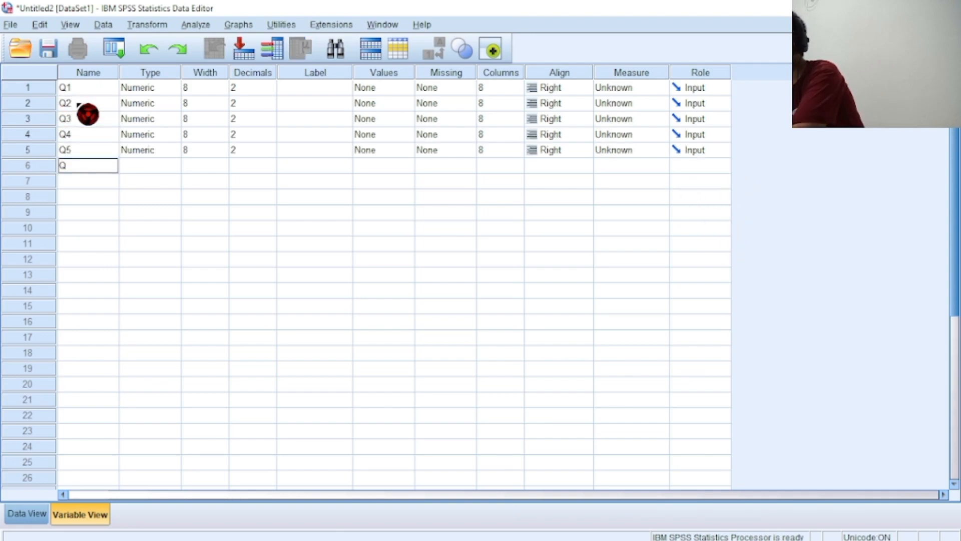
{"action": "type", "text": "6"}
{"action": "key", "text": "Return"}
{"action": "type", "text": "Q7"}
{"action": "key", "text": "Return"}
{"action": "type", "text": "Q8"}
{"action": "key", "text": "Return"}
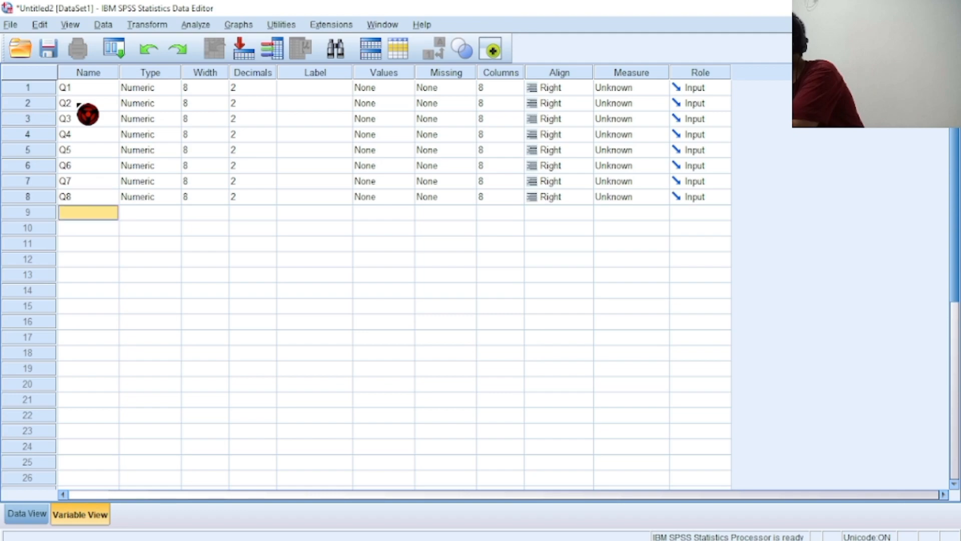
Add variables Q9 through Q15 in rows 9 to 15
{"action": "type", "text": "Q9"}
{"action": "key", "text": "Return"}
{"action": "type", "text": "Q10"}
{"action": "key", "text": "Return"}
{"action": "type", "text": "Q"}
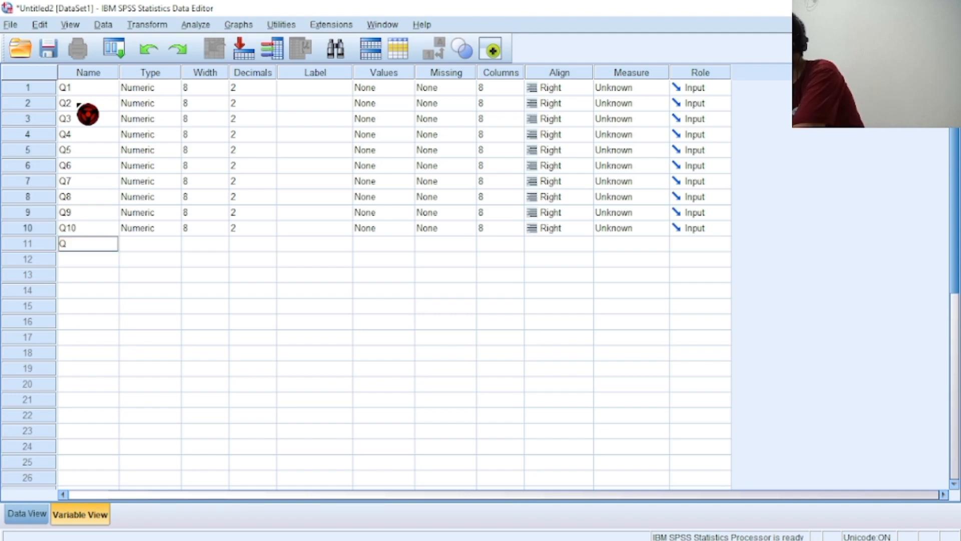
{"action": "type", "text": "11"}
{"action": "key", "text": "Return"}
{"action": "type", "text": "Q"}
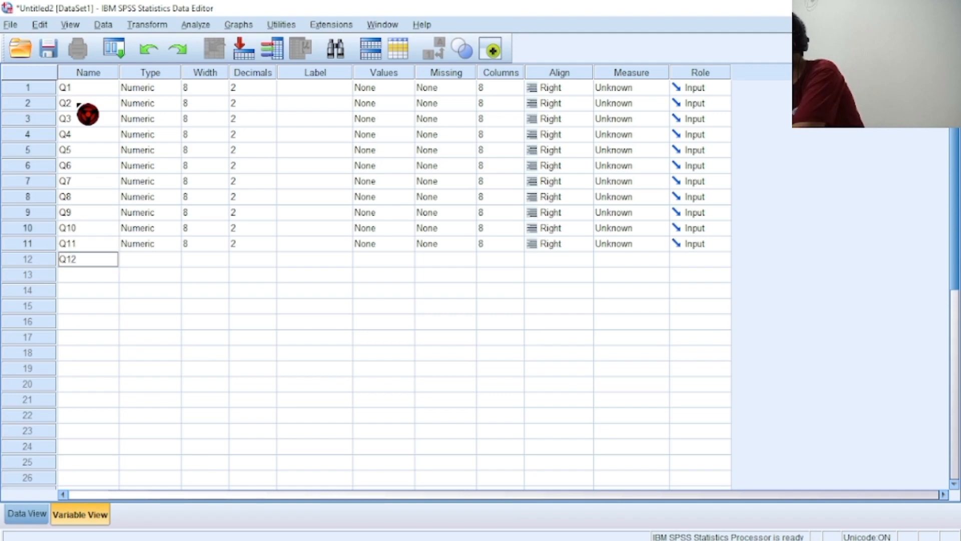
{"action": "type", "text": "12"}
{"action": "key", "text": "Return"}
{"action": "type", "text": "Q13"}
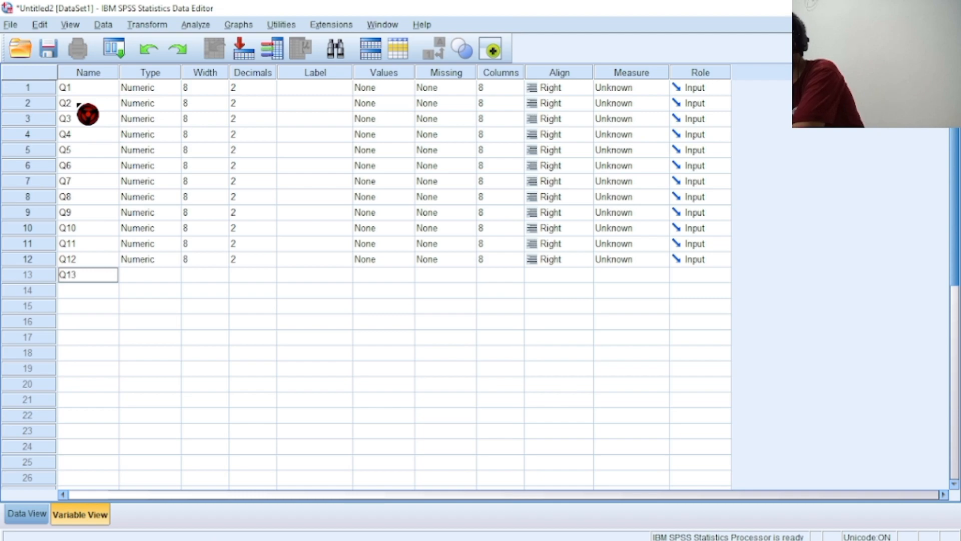
{"action": "key", "text": "Return"}
{"action": "type", "text": "Q14"}
{"action": "key", "text": "Return"}
{"action": "type", "text": "Q15"}
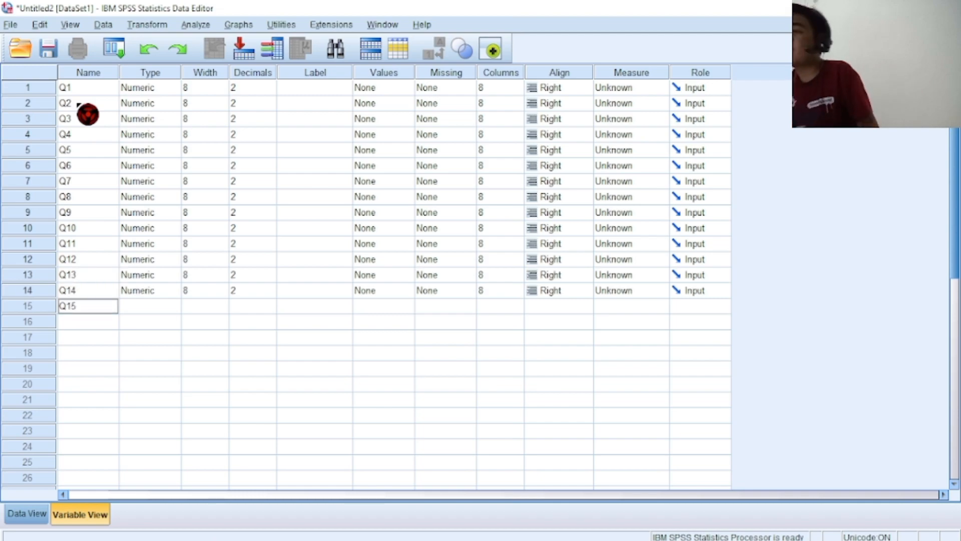
{"action": "key", "text": "Tab"}
Set the decimals to 0 for variables Q1 through Q8, Q10 and Q11
{"action": "key", "text": "Tab"}
{"action": "key", "text": "Tab"}
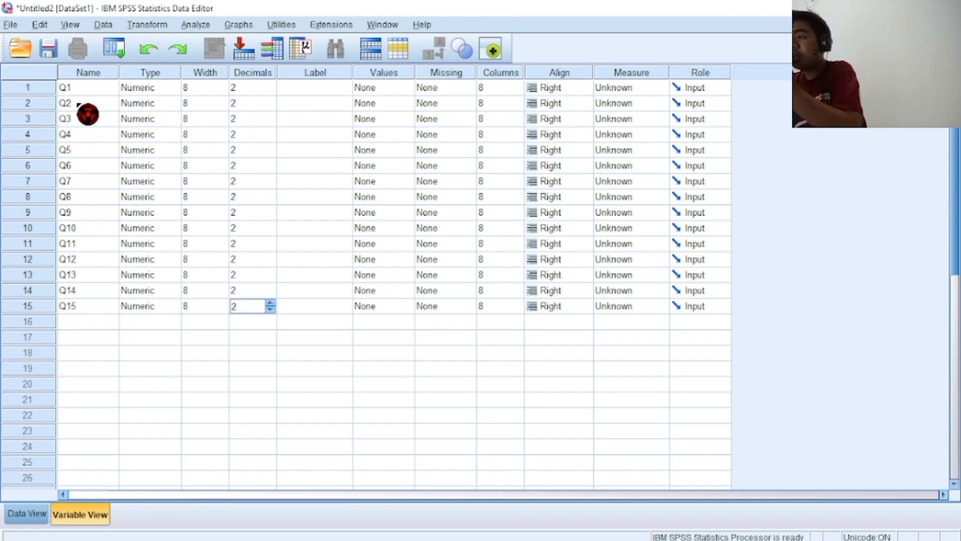
{"action": "key", "text": "Up"}
{"action": "key", "text": "Up"}
{"action": "key", "text": "Up"}
{"action": "key", "text": "Up"}
{"action": "key", "text": "Up"}
{"action": "key", "text": "Up"}
{"action": "key", "text": "Up"}
{"action": "key", "text": "Up"}
{"action": "key", "text": "Up"}
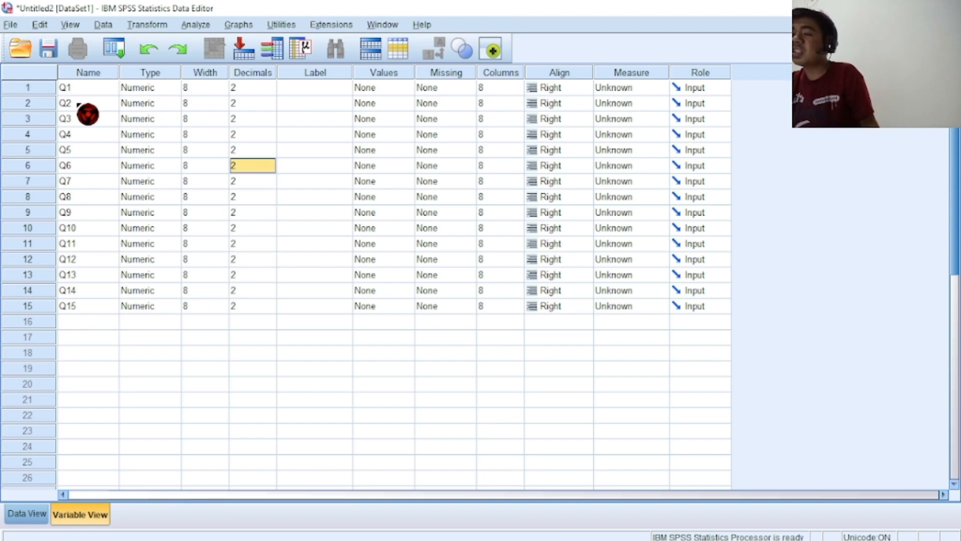
{"action": "key", "text": "Up"}
{"action": "key", "text": "Up"}
{"action": "key", "text": "Up"}
{"action": "key", "text": "Up"}
{"action": "key", "text": "Up"}
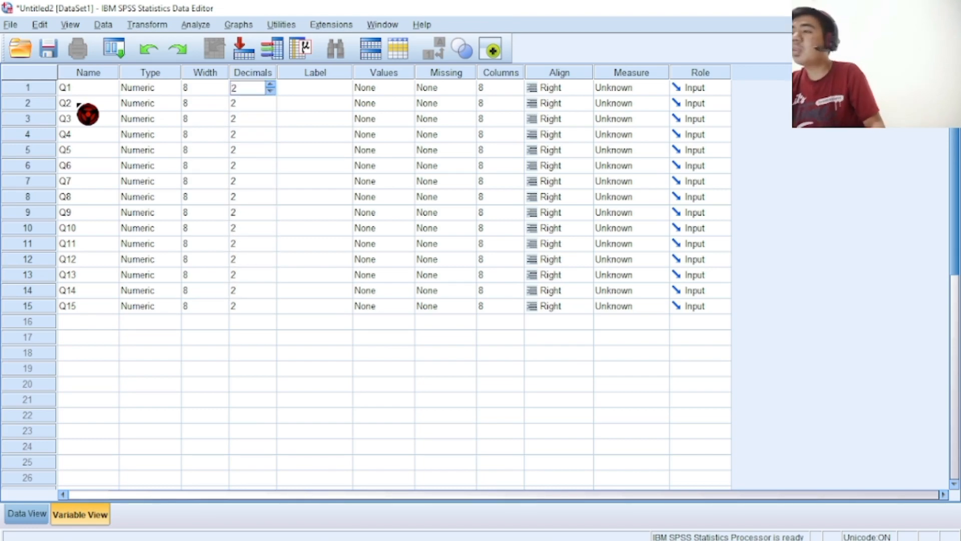
{"action": "type", "text": "0"}
{"action": "key", "text": "Down"}
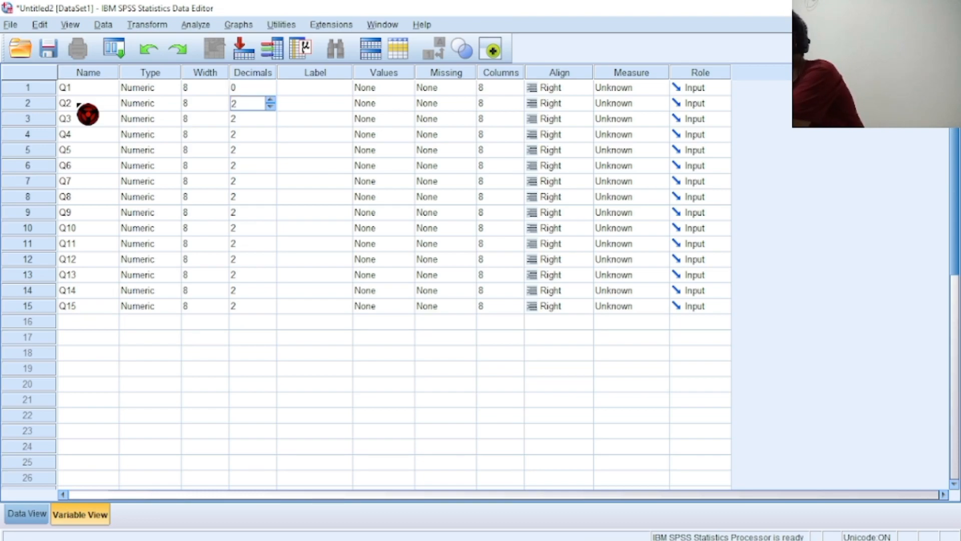
{"action": "type", "text": "0"}
{"action": "key", "text": "Down"}
{"action": "type", "text": "0"}
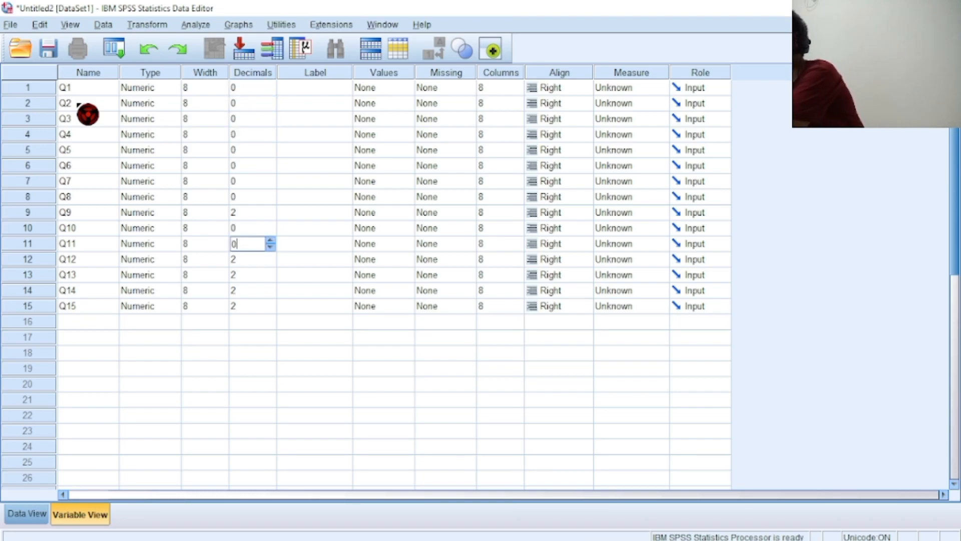
Set the decimals to 0 for the remaining variables Q9, Q12, Q13, Q14 and Q15
{"action": "key", "text": "Down"}
{"action": "key", "text": "Down"}
{"action": "type", "text": "0"}
{"action": "key", "text": "Up"}
{"action": "key", "text": "Up"}
{"action": "key", "text": "Up"}
{"action": "key", "text": "Up"}
{"action": "type", "text": "0"}
{"action": "key", "text": "Down"}
{"action": "key", "text": "Down"}
{"action": "key", "text": "Down"}
{"action": "key", "text": "Down"}
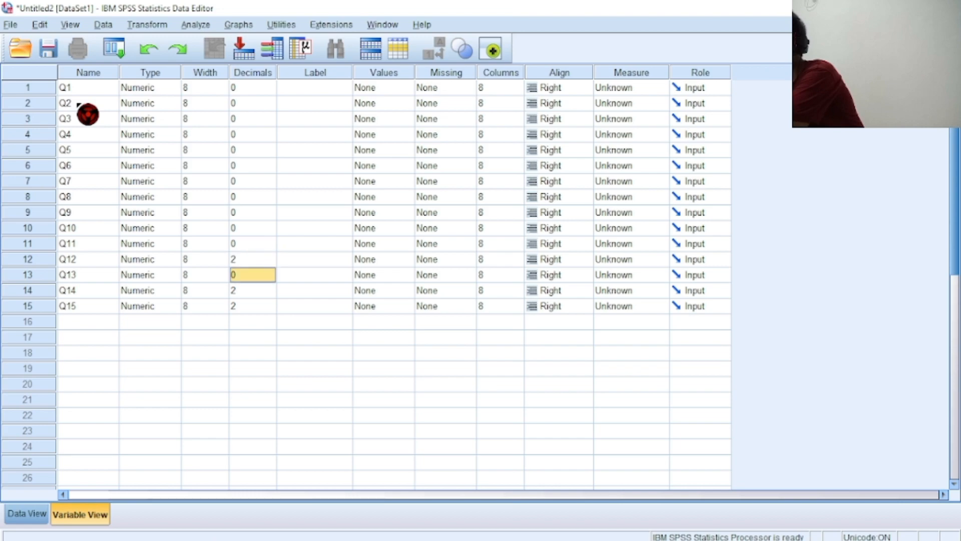
{"action": "key", "text": "Up"}
{"action": "type", "text": "0"}
{"action": "key", "text": "Down"}
{"action": "key", "text": "Down"}
{"action": "key", "text": "Down"}
{"action": "type", "text": "0"}
{"action": "key", "text": "Up"}
{"action": "type", "text": "0"}
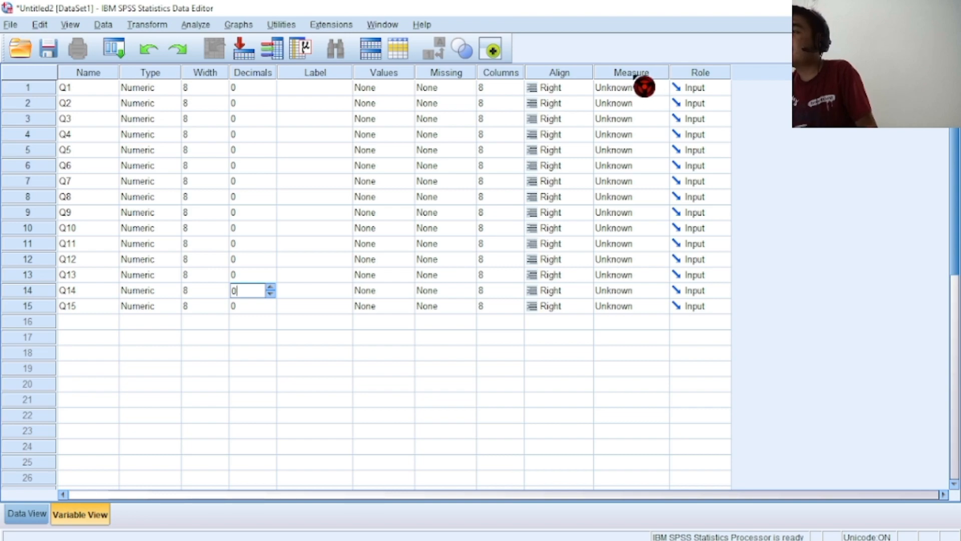
Set the measurement level to Scale for all variables from Q1 to Q15
{"action": "left_click", "coordinate": [626, 88]}
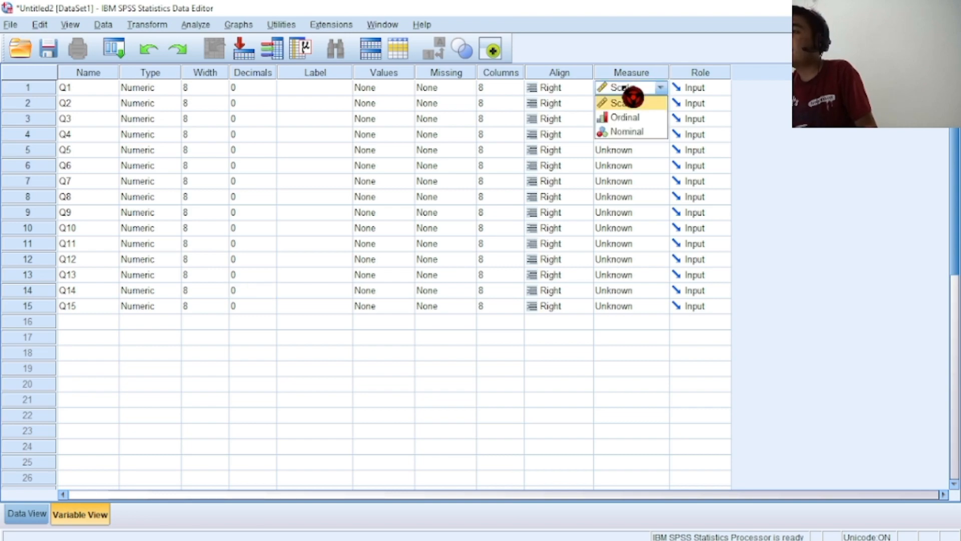
{"action": "key", "text": "Right"}
{"action": "key", "text": "Down"}
{"action": "key", "text": "Left"}
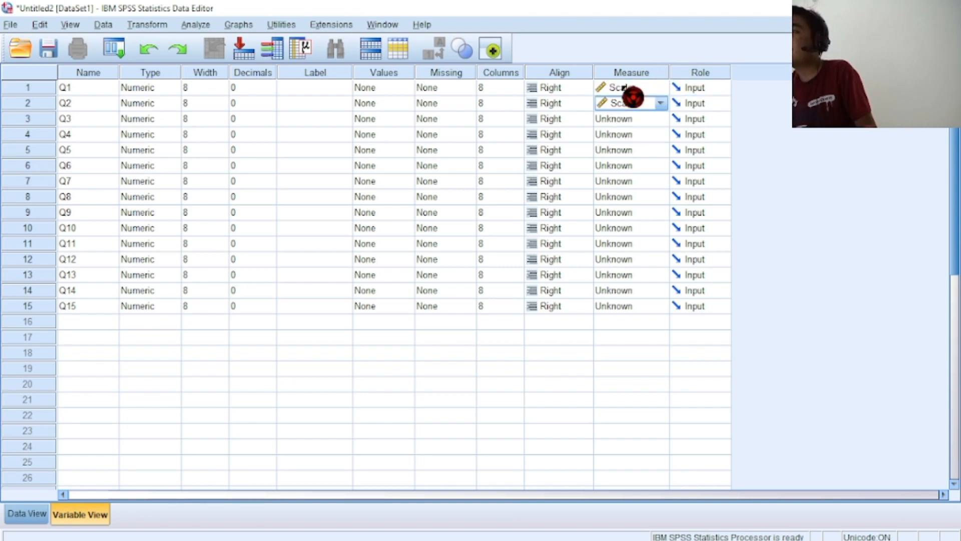
{"action": "key", "text": "Down"}
{"action": "key", "text": "Down"}
{"action": "key", "text": "Down"}
{"action": "key", "text": "Down"}
{"action": "key", "text": "Down"}
{"action": "key", "text": "Down"}
{"action": "key", "text": "Down"}
{"action": "key", "text": "Down"}
{"action": "key", "text": "Down"}
{"action": "key", "text": "Down"}
{"action": "key", "text": "Down"}
{"action": "key", "text": "Down"}
{"action": "key", "text": "Down"}
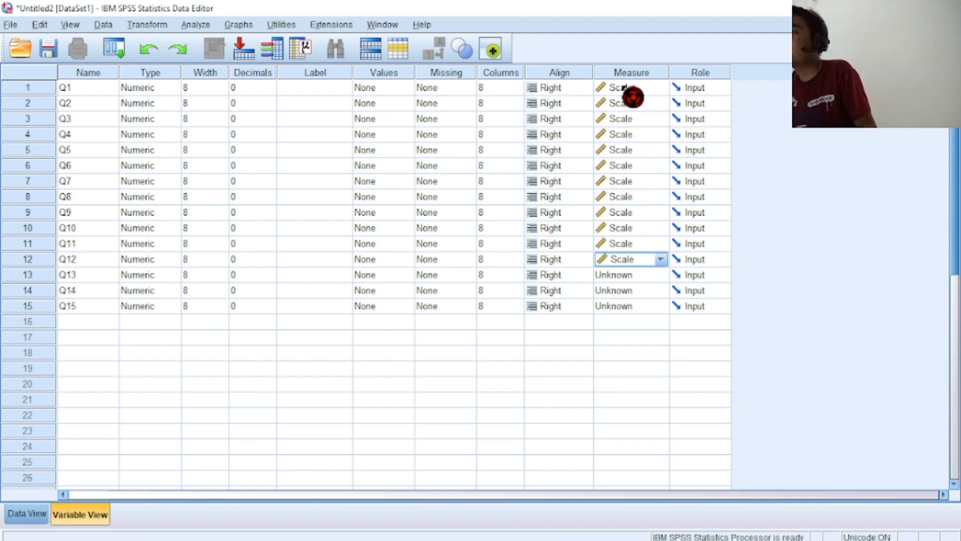
{"action": "key", "text": "Down"}
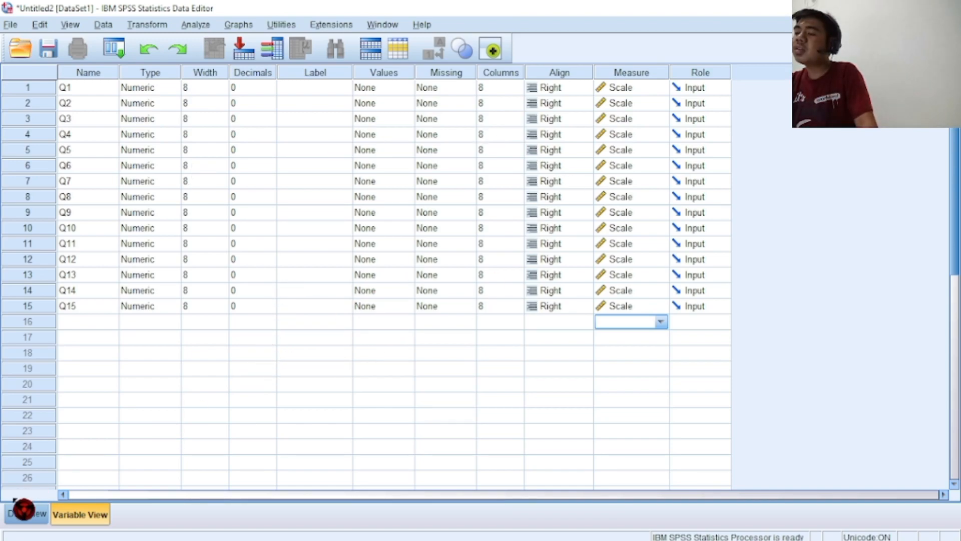
Check the questionnaire responses in the Excel workbook, then return to SPSS and show the dataset's Data View
{"action": "mouse_move", "coordinate": [451, 540]}
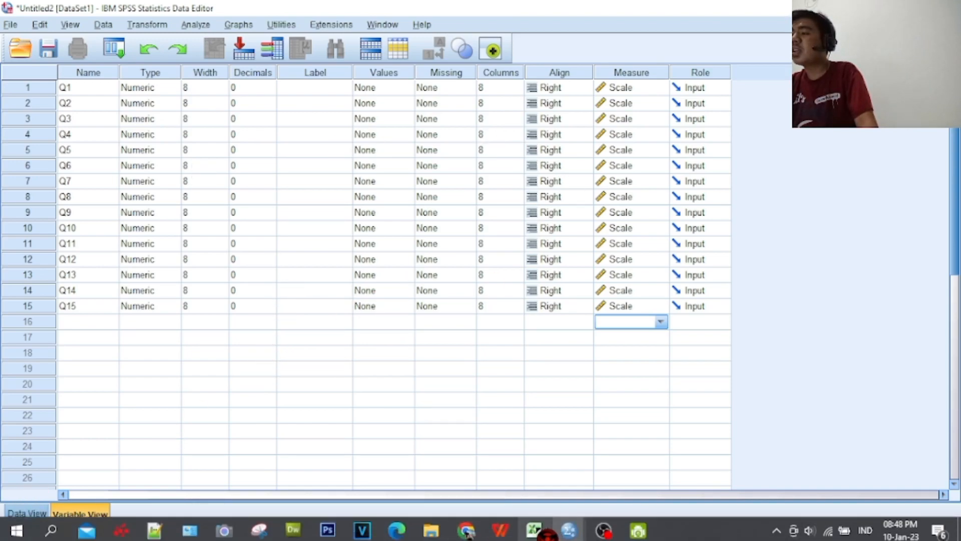
{"action": "mouse_move", "coordinate": [548, 534]}
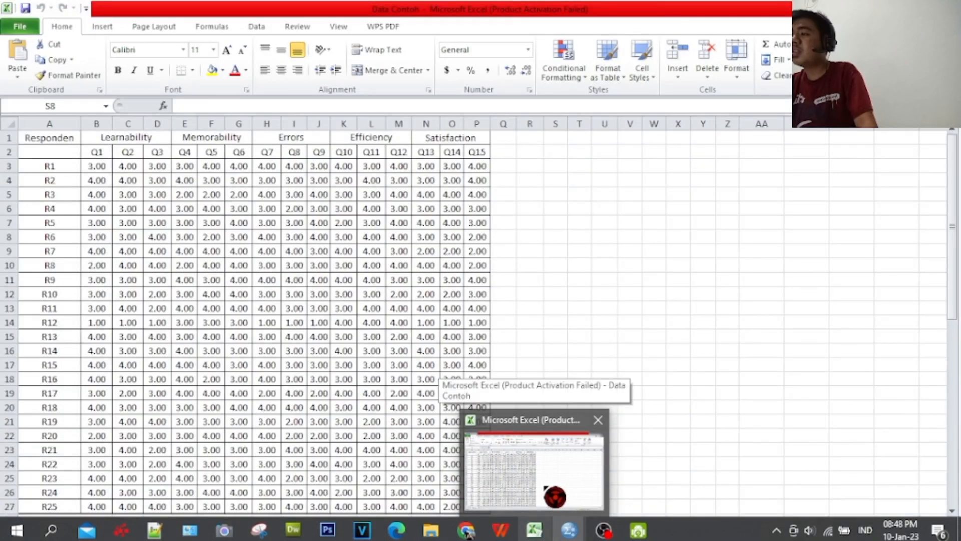
{"action": "left_click", "coordinate": [547, 487]}
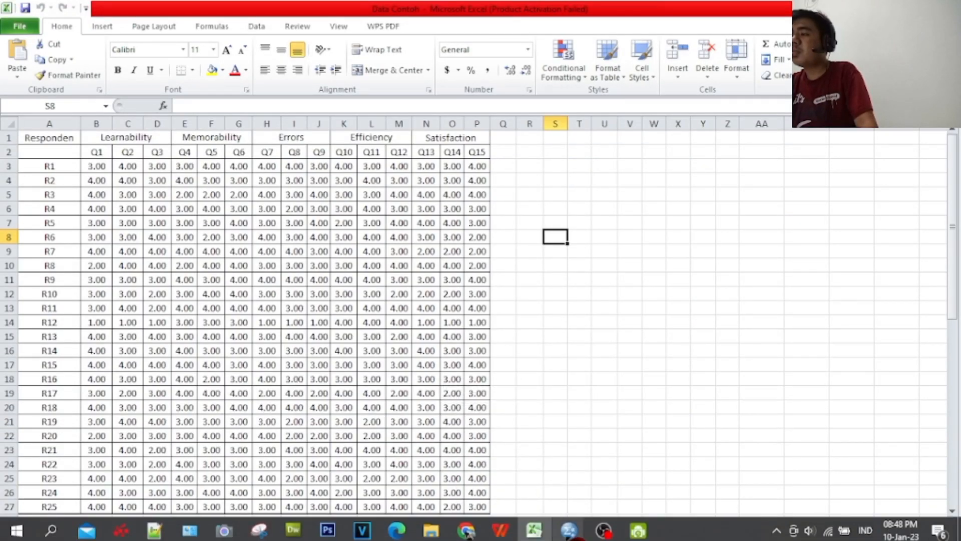
{"action": "mouse_move", "coordinate": [569, 532]}
{"action": "left_click", "coordinate": [622, 497]}
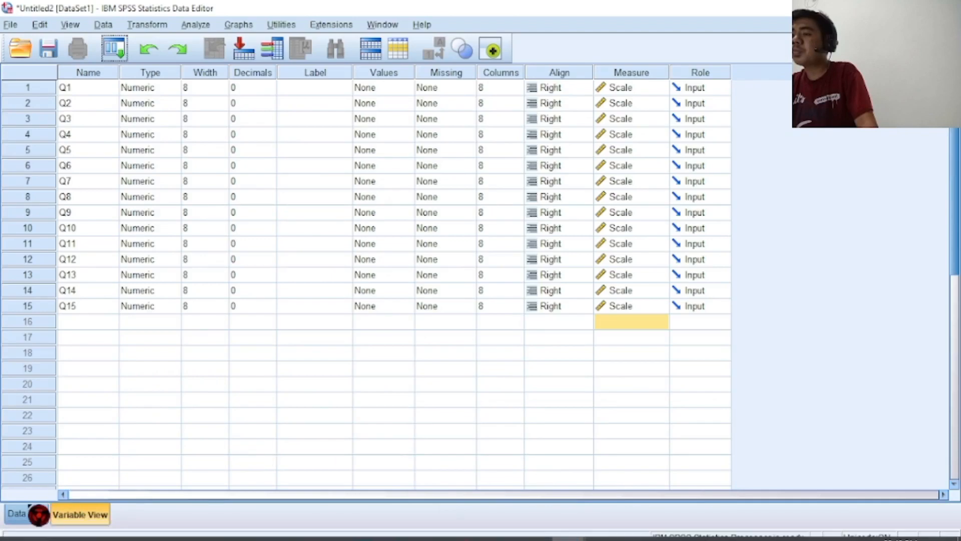
{"action": "left_click", "coordinate": [28, 514]}
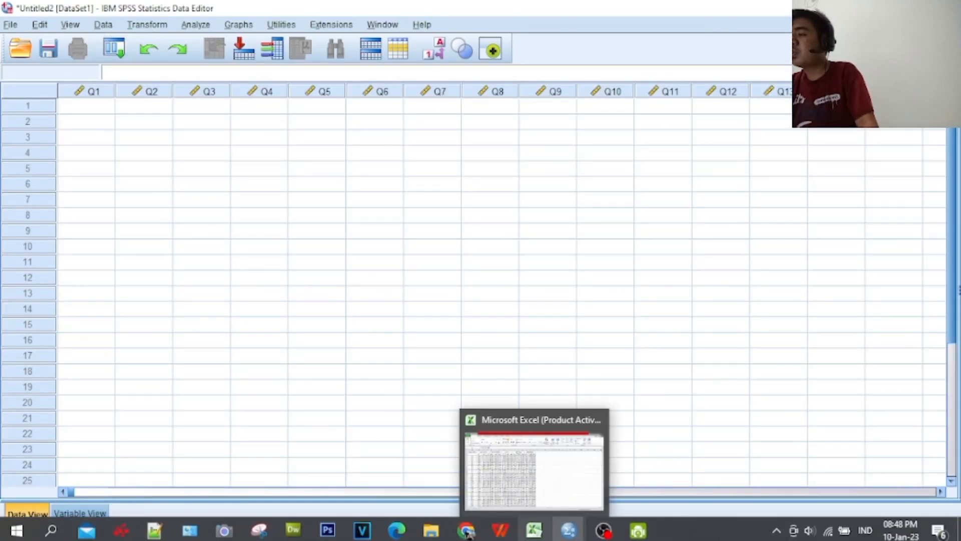
Switch to the Excel workbook and copy the Q1 to Q15 scores of respondents R1 to R25, cells B3:P27
{"action": "left_click", "coordinate": [543, 498]}
{"action": "left_click_drag", "start_coordinate": [104, 164], "coordinate": [480, 466]}
{"action": "key", "text": "ctrl+c"}
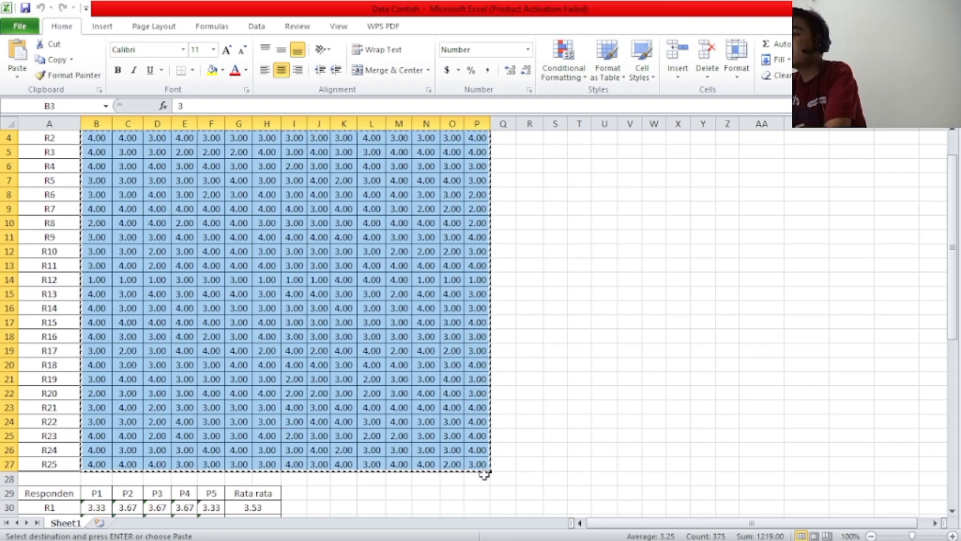
Switch to the SPSS dataset and paste the copied scores starting at row 1 of Q1
{"action": "left_click", "coordinate": [569, 530]}
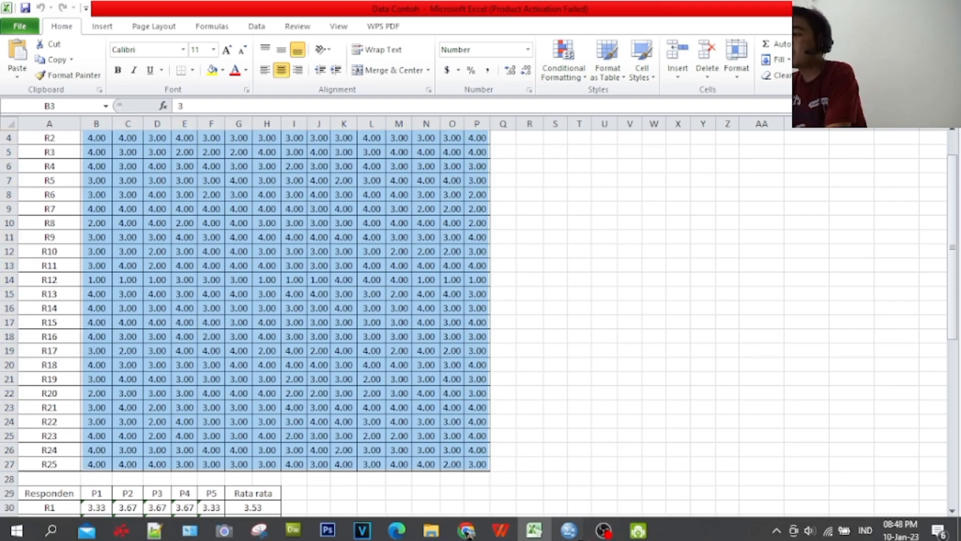
{"action": "left_click", "coordinate": [601, 478]}
{"action": "left_click", "coordinate": [70, 110]}
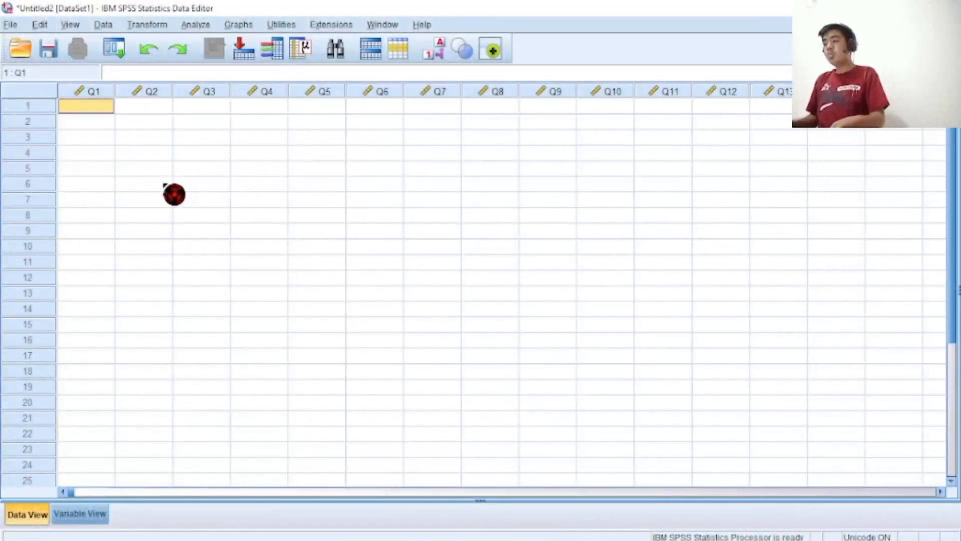
{"action": "key", "text": "ctrl+v"}
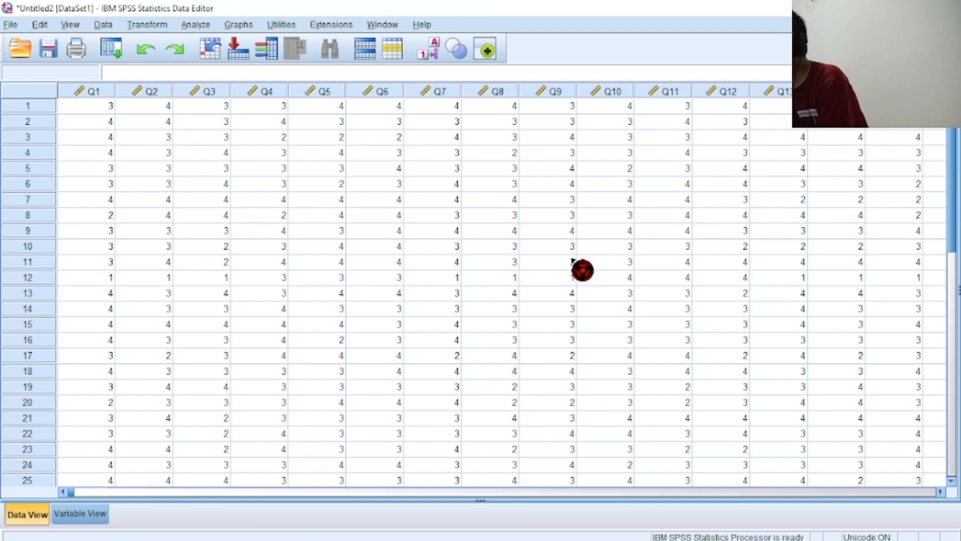
Start a Reliability Analysis with the Alpha model and add all variables from Q1 to Q15 as items
{"action": "left_click", "coordinate": [196, 25]}
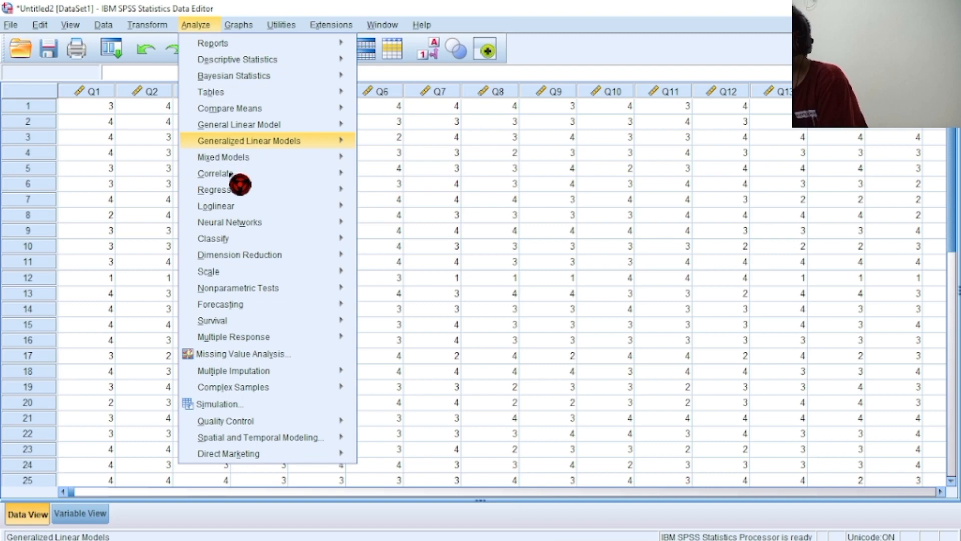
{"action": "mouse_move", "coordinate": [256, 276]}
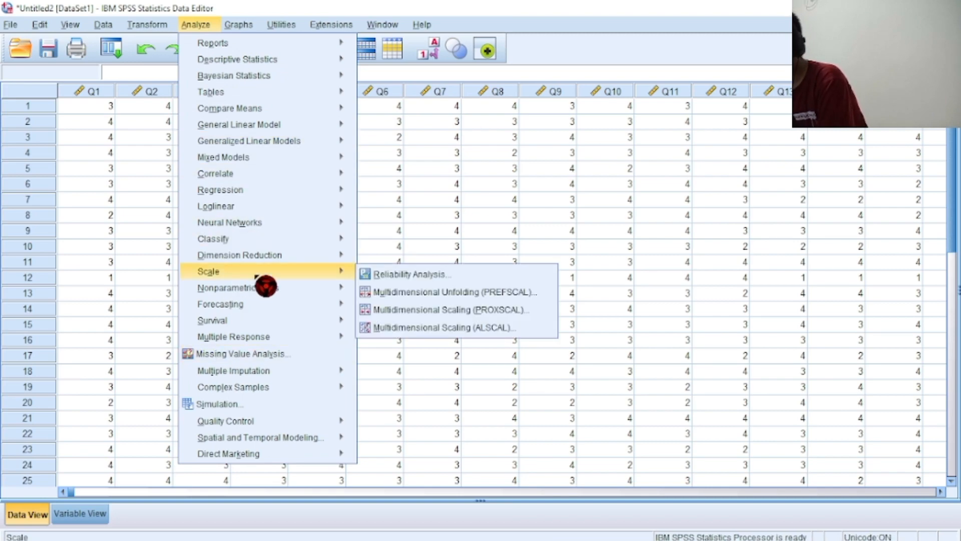
{"action": "left_click", "coordinate": [373, 275]}
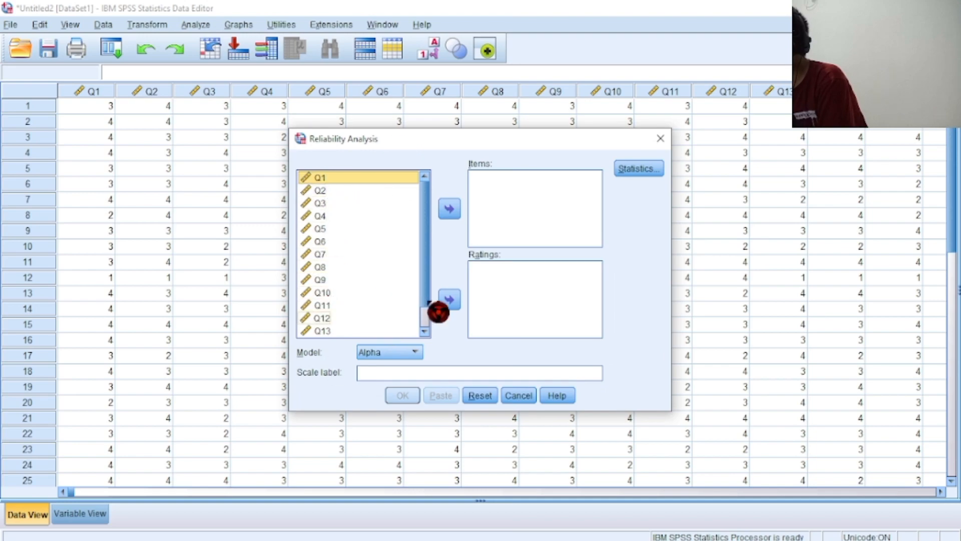
{"action": "scroll", "coordinate": [431, 325], "scroll_direction": "down", "scroll_amount": 1}
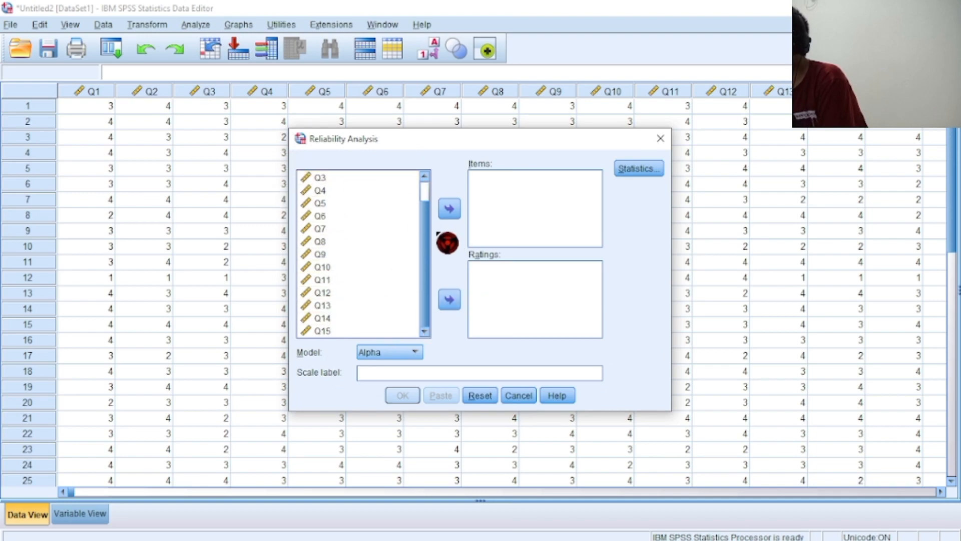
{"action": "scroll", "coordinate": [433, 244], "scroll_direction": "up", "scroll_amount": 1}
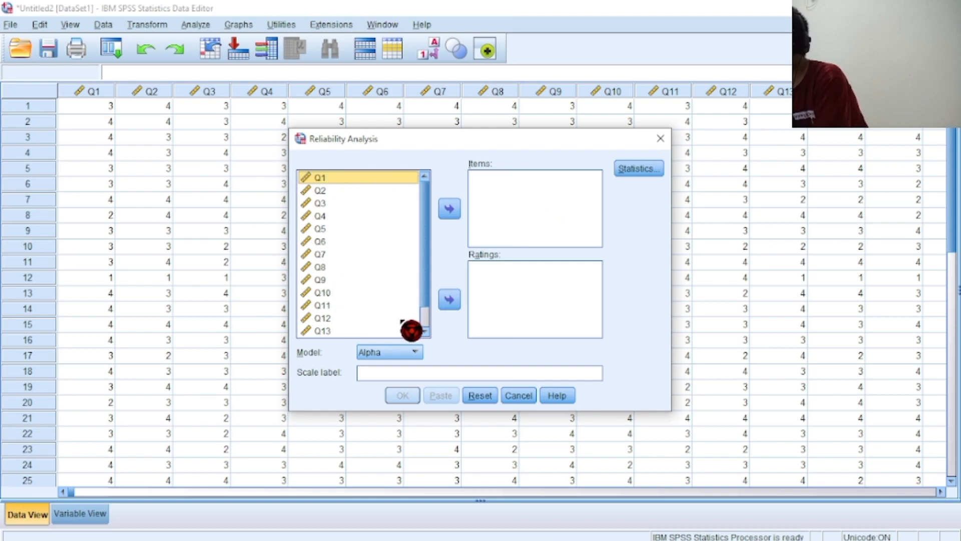
{"action": "scroll", "coordinate": [432, 320], "scroll_direction": "down", "scroll_amount": 1}
{"action": "left_click", "coordinate": [366, 332], "text": "shift"}
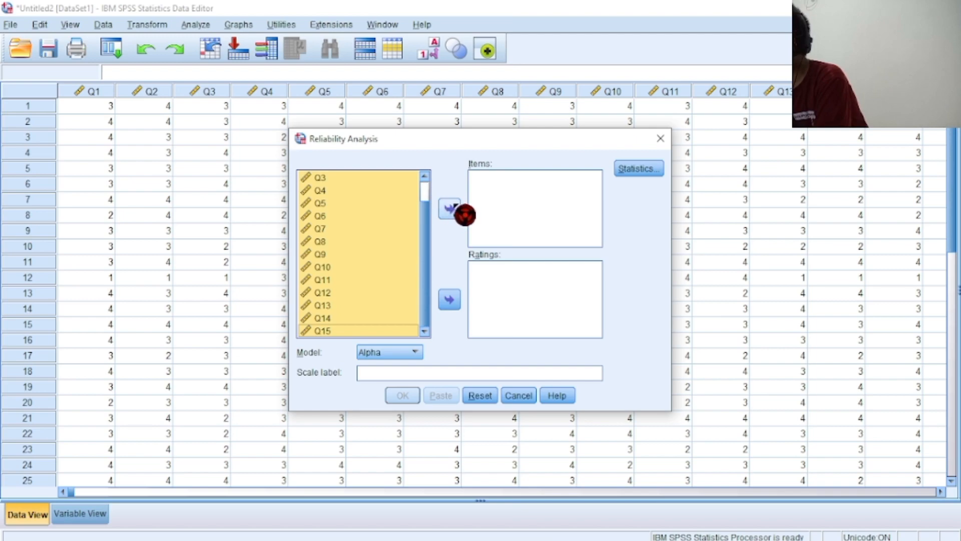
{"action": "left_click", "coordinate": [453, 209]}
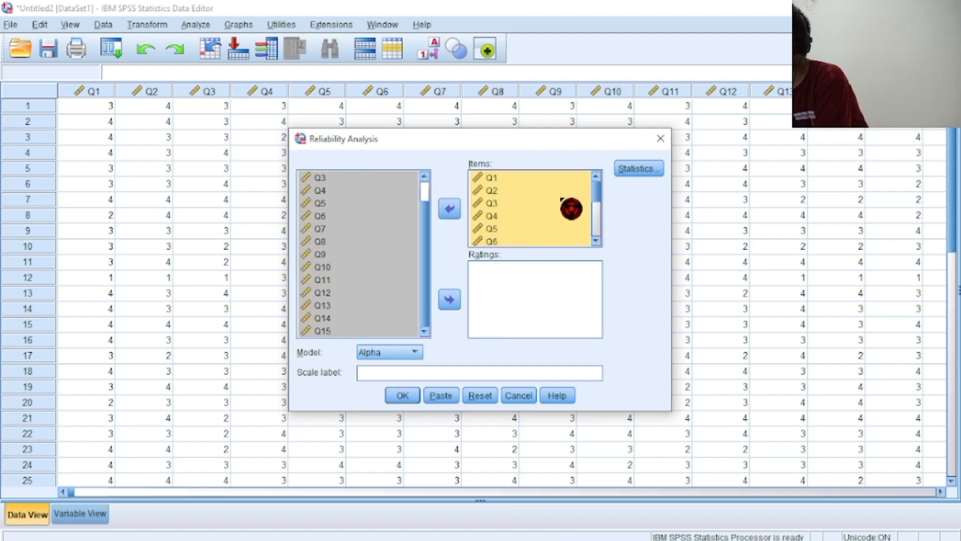
Request descriptives for Item, Scale and Scale if item deleted, and run the reliability analysis
{"action": "left_click", "coordinate": [621, 173]}
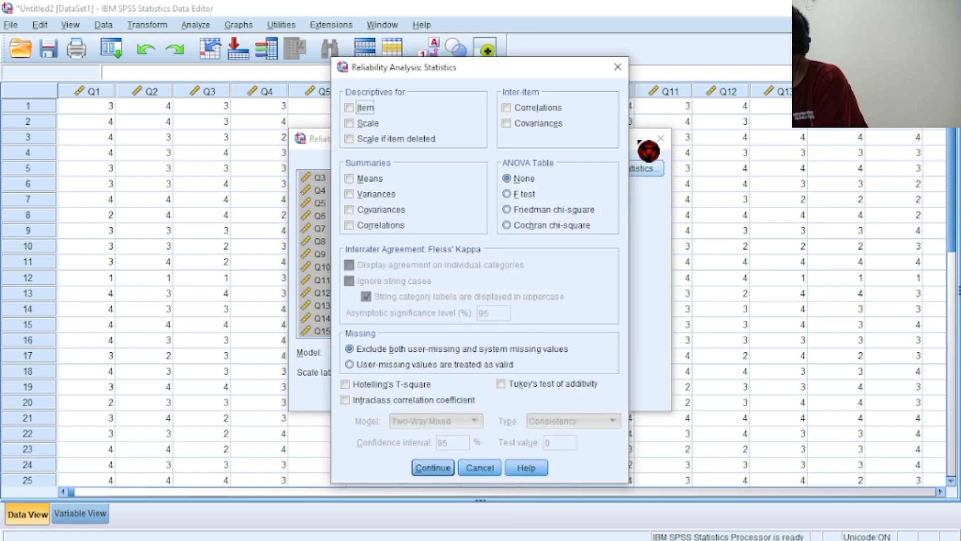
{"action": "left_click", "coordinate": [618, 67]}
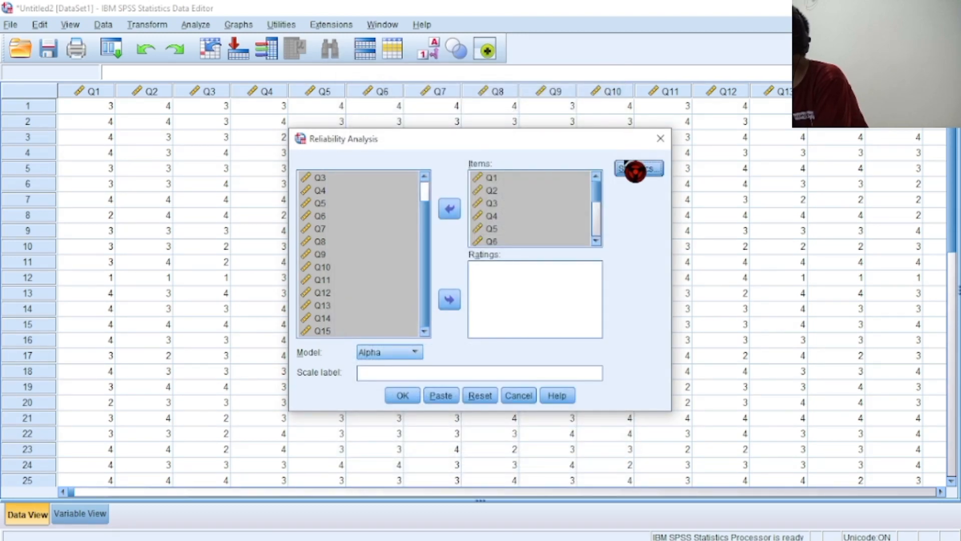
{"action": "left_click", "coordinate": [638, 169]}
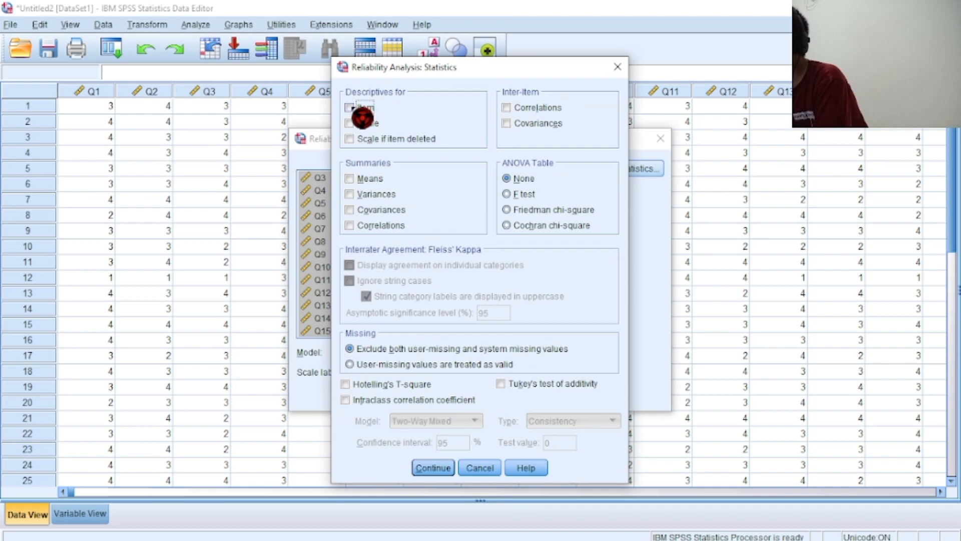
{"action": "left_click", "coordinate": [356, 107]}
{"action": "left_click", "coordinate": [353, 123]}
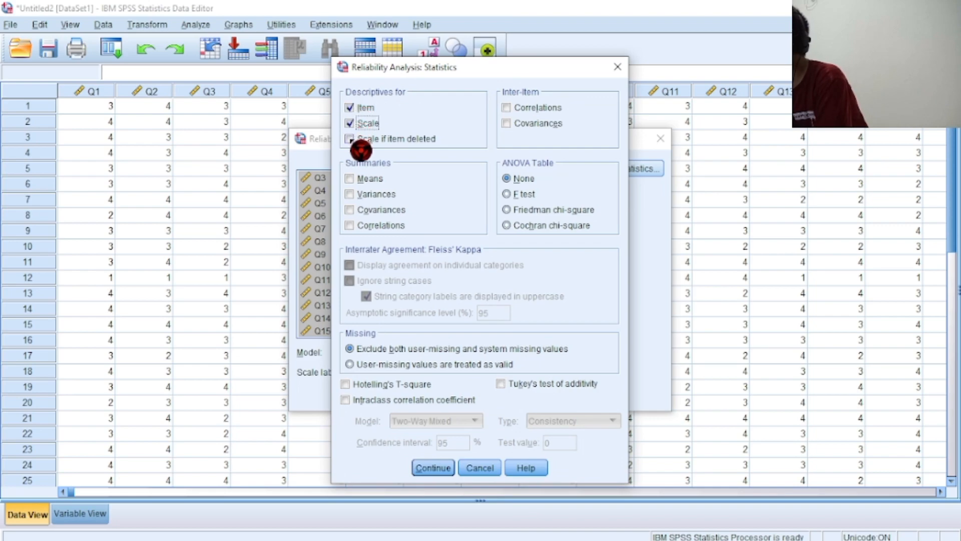
{"action": "left_click", "coordinate": [351, 140]}
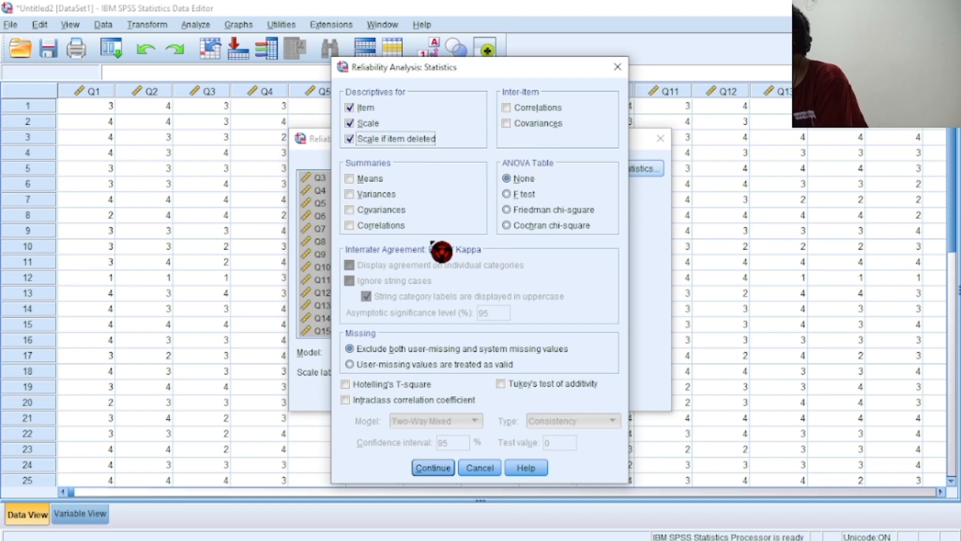
{"action": "left_click", "coordinate": [435, 467]}
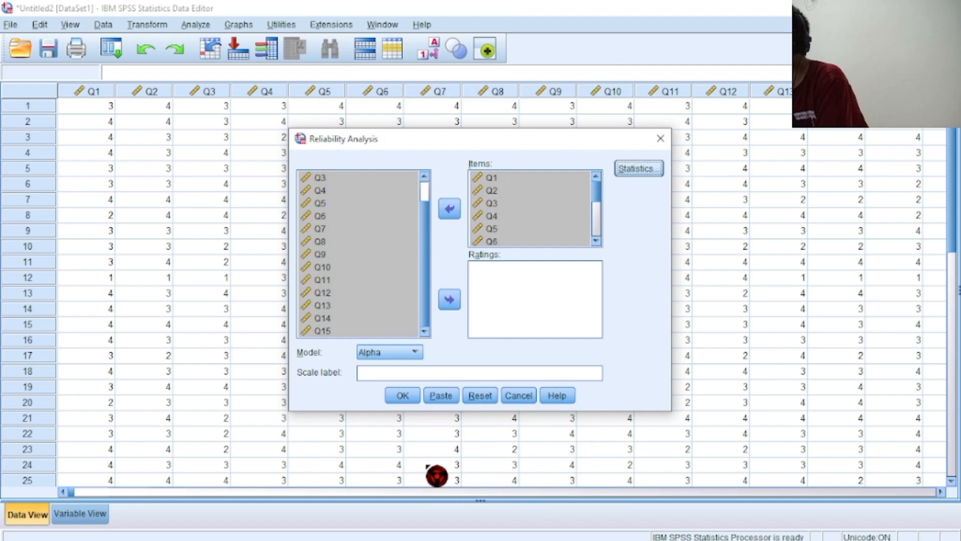
{"action": "left_click", "coordinate": [409, 394]}
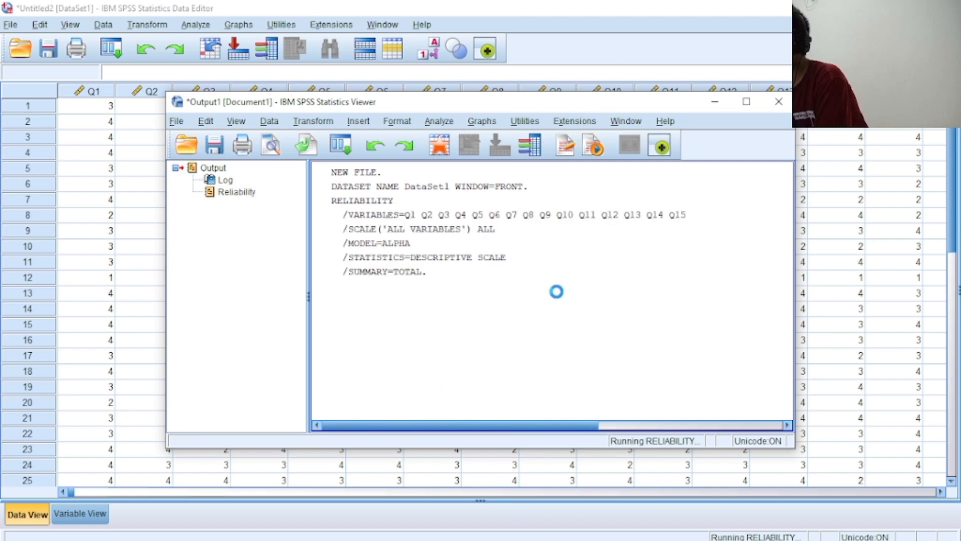
Maximize the output viewer and review the reliability results from the case processing summary to the item-total statistics
{"action": "left_click", "coordinate": [757, 102]}
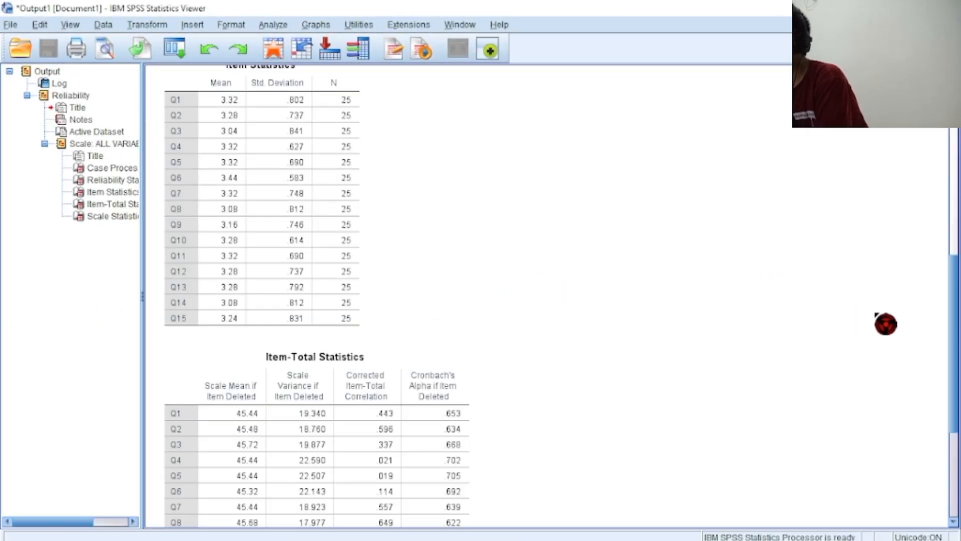
{"action": "left_click_drag", "start_coordinate": [956, 307], "coordinate": [873, 127]}
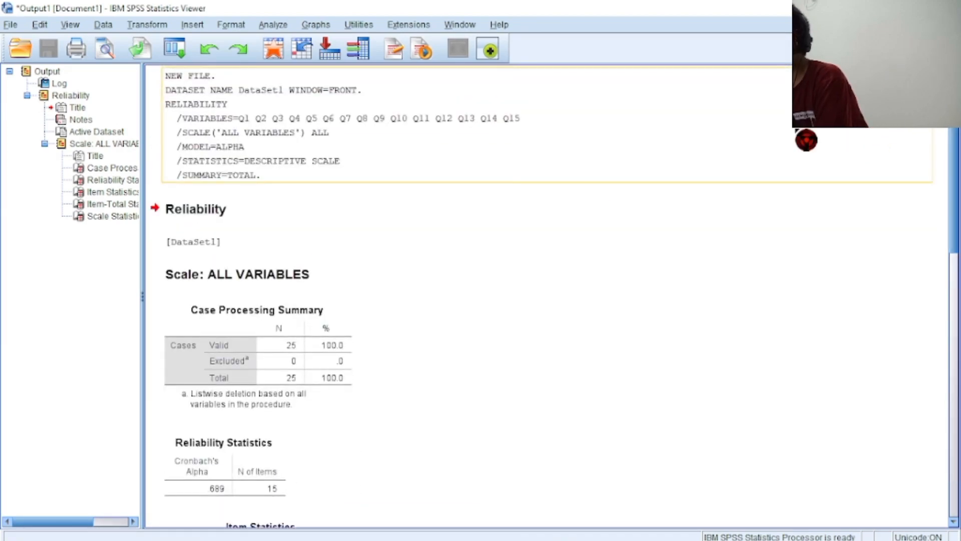
{"action": "left_click_drag", "start_coordinate": [950, 201], "coordinate": [945, 377]}
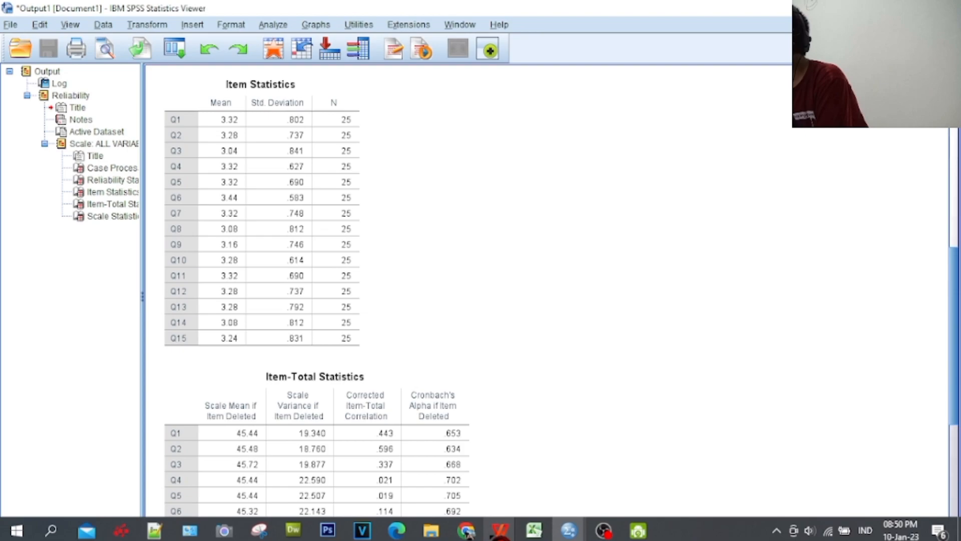
Glance at the reliability and validity report in WPS Office, then return to the SPSS output to examine the Case Processing Summary and Reliability Statistics tables
{"action": "mouse_move", "coordinate": [482, 520]}
{"action": "left_click", "coordinate": [471, 504]}
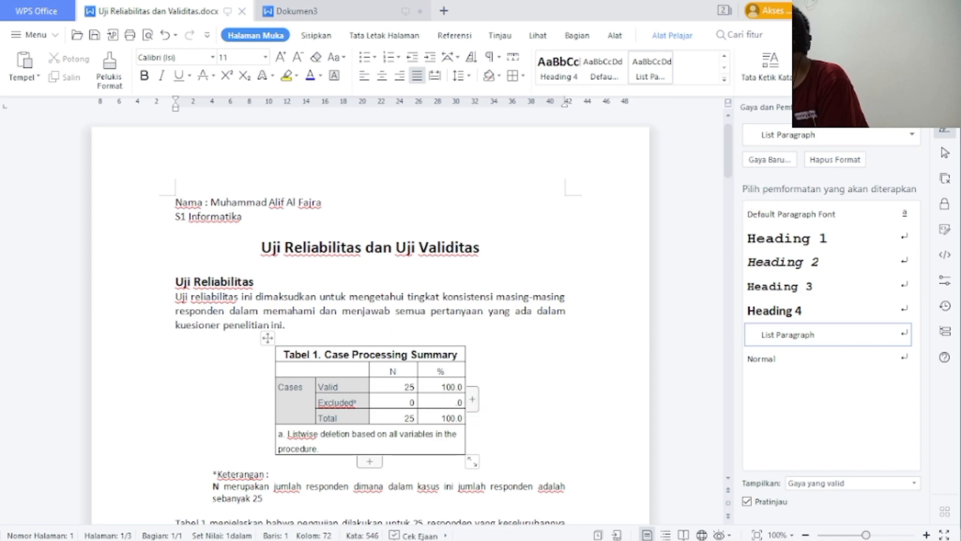
{"action": "mouse_move", "coordinate": [650, 540]}
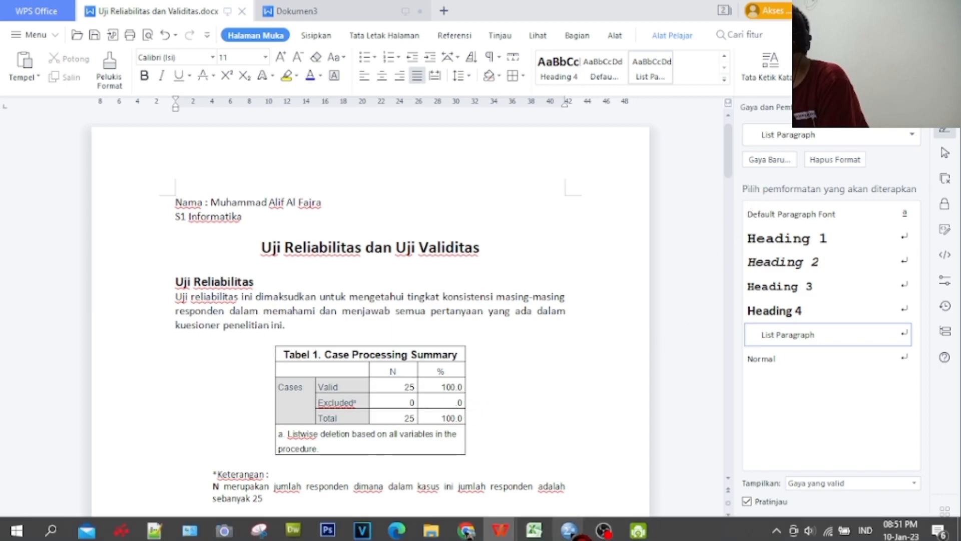
{"action": "mouse_move", "coordinate": [571, 532]}
{"action": "left_click", "coordinate": [475, 440]}
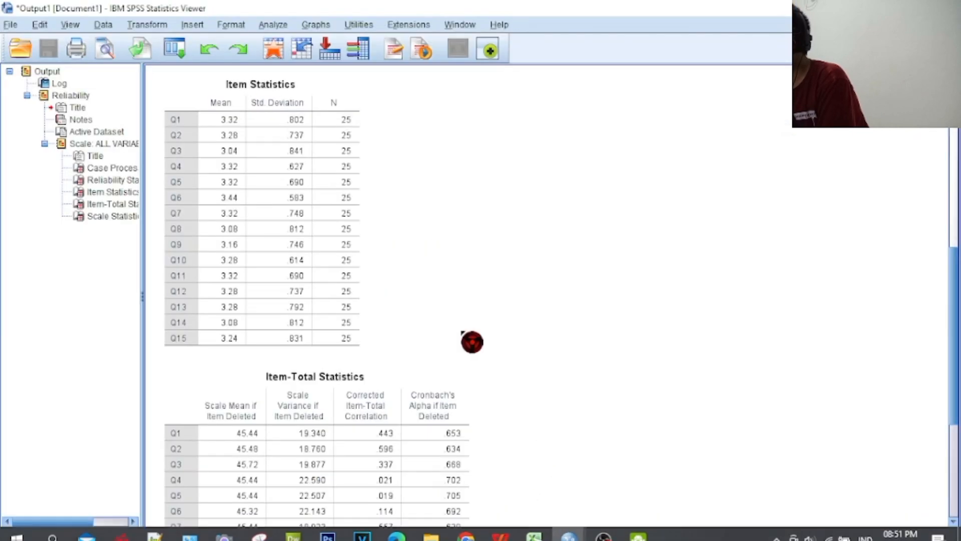
{"action": "left_click_drag", "start_coordinate": [954, 379], "coordinate": [925, 254]}
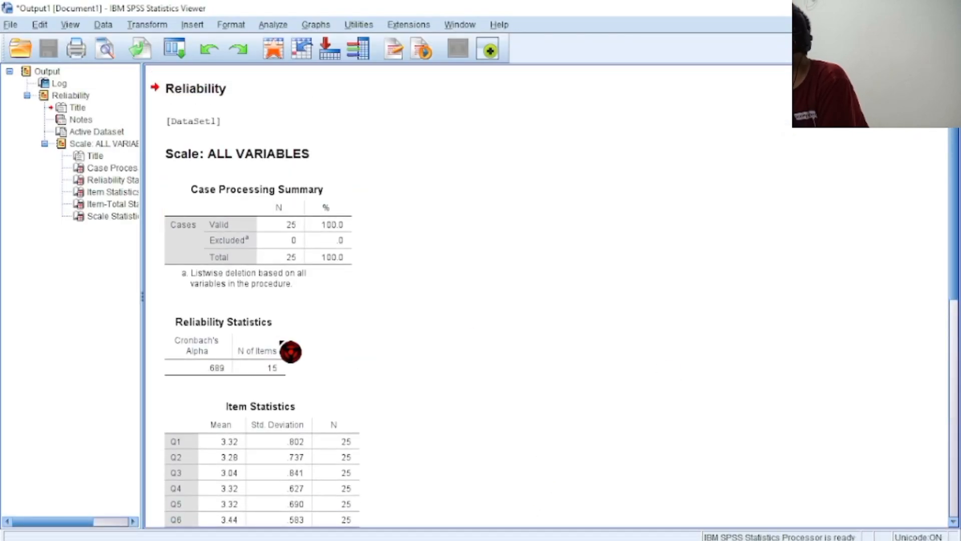
Switch to the WPS Office report and read the Uji Reliabilitas section with its explanations of Table 1 and Table 2
{"action": "mouse_move", "coordinate": [573, 537]}
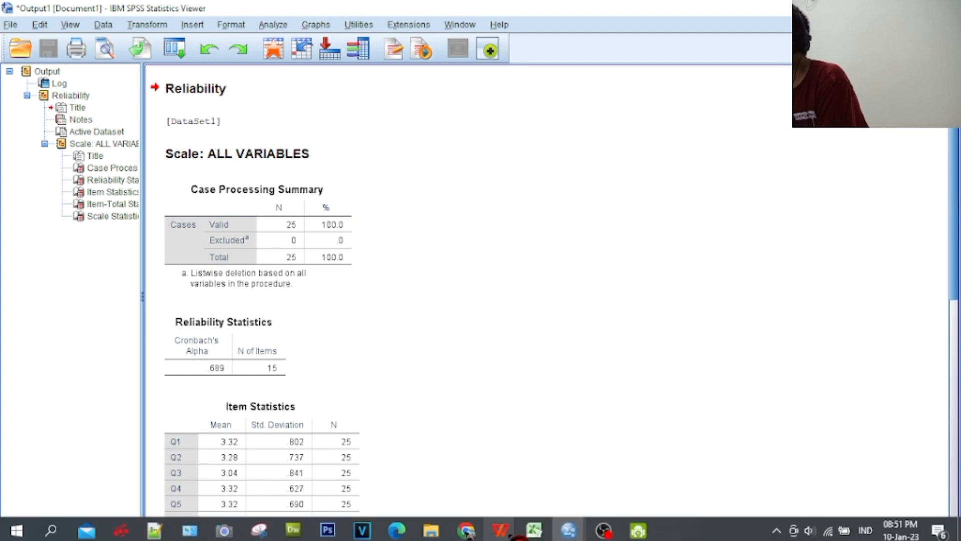
{"action": "mouse_move", "coordinate": [501, 531]}
{"action": "left_click", "coordinate": [456, 476]}
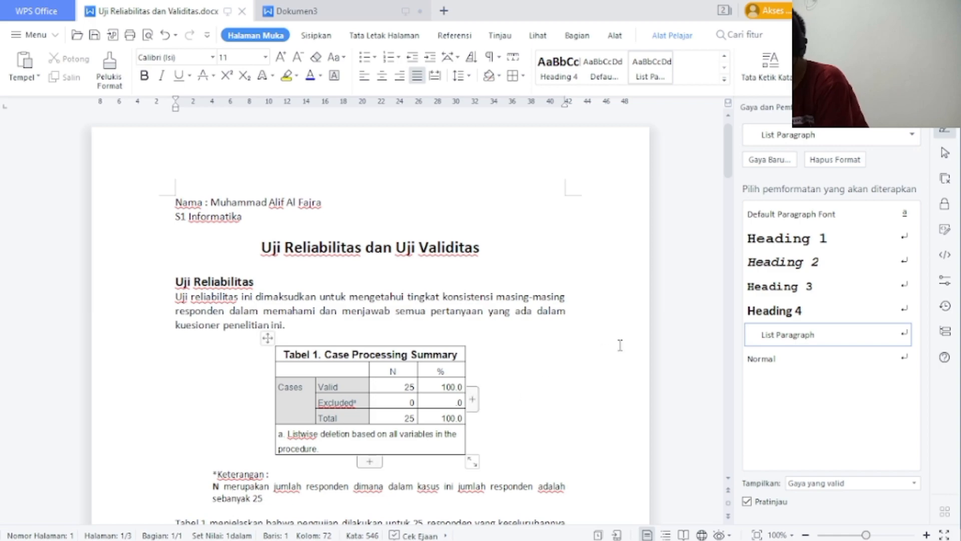
{"action": "left_click", "coordinate": [729, 171]}
{"action": "left_click_drag", "start_coordinate": [739, 180], "coordinate": [736, 209]}
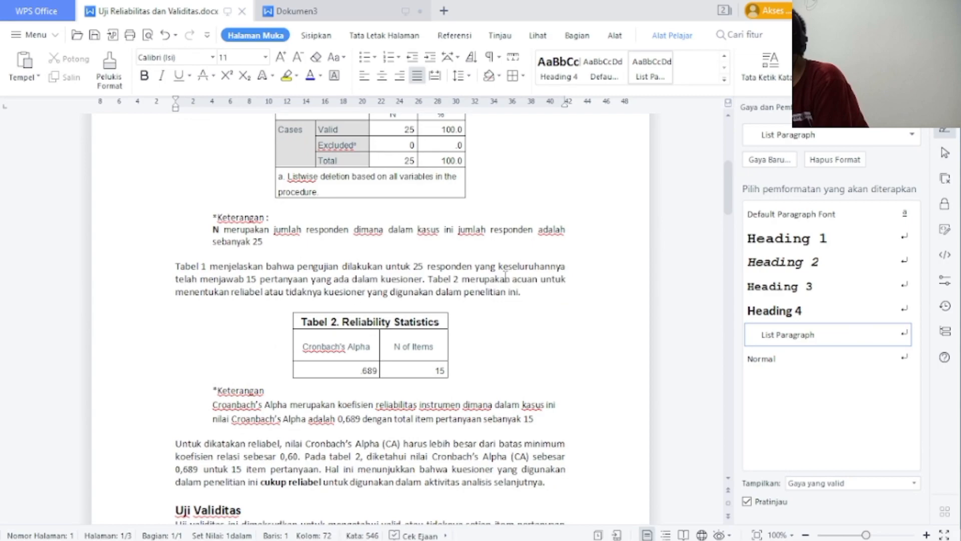
{"action": "mouse_move", "coordinate": [350, 339]}
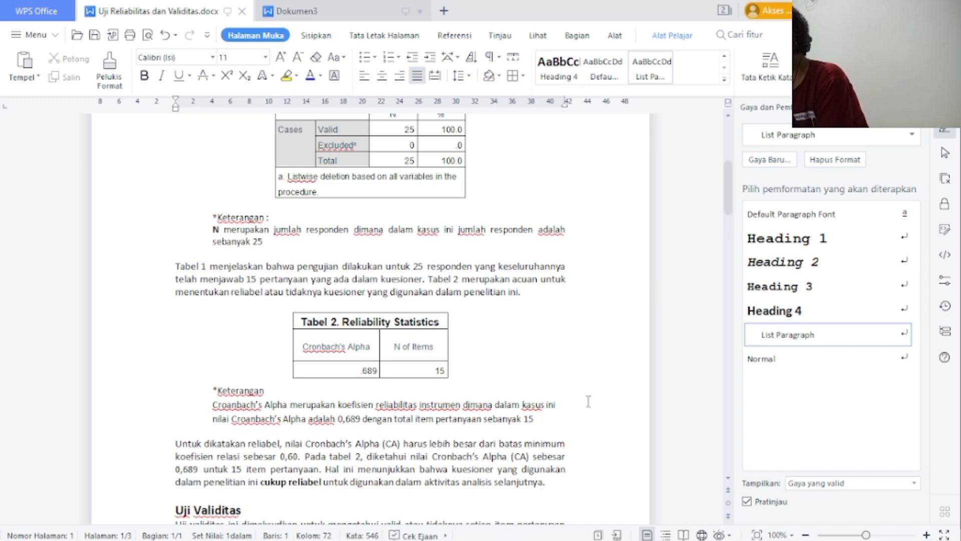
Switch to the SPSS output viewer and examine the Item-Total Statistics table
{"action": "mouse_move", "coordinate": [581, 536]}
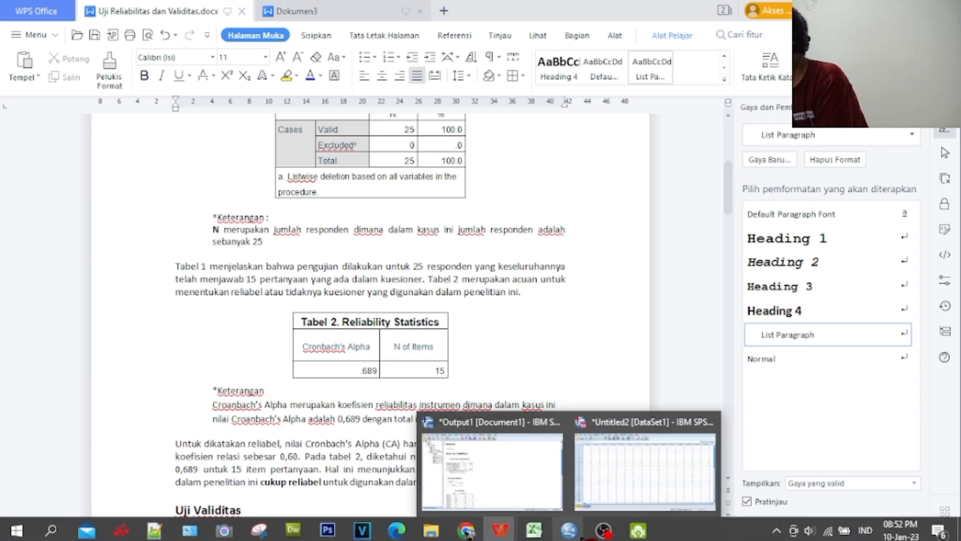
{"action": "left_click", "coordinate": [531, 475]}
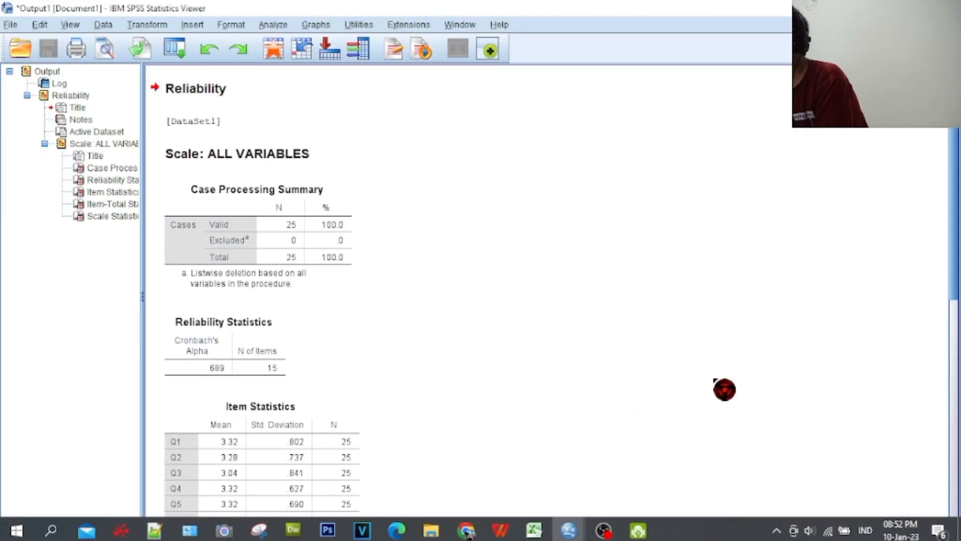
{"action": "left_click_drag", "start_coordinate": [957, 288], "coordinate": [838, 488]}
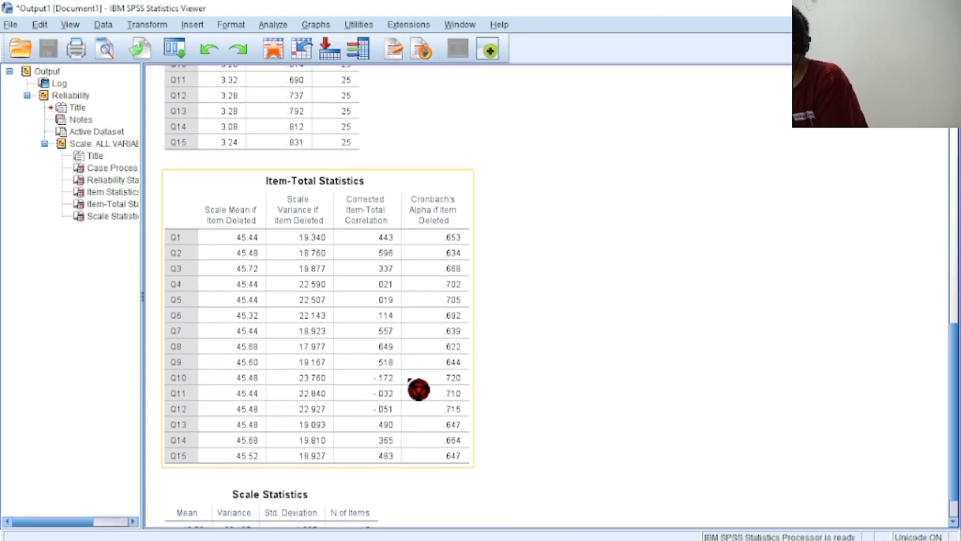
Return to the WPS Office report and read the Uji Validitas section on degrees of freedom and the r table value
{"action": "mouse_move", "coordinate": [500, 529]}
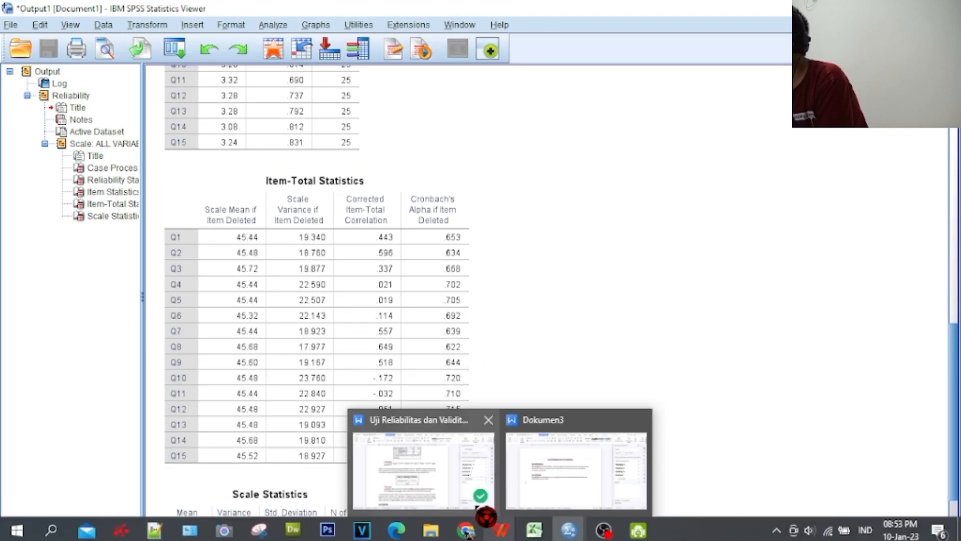
{"action": "left_click", "coordinate": [475, 503]}
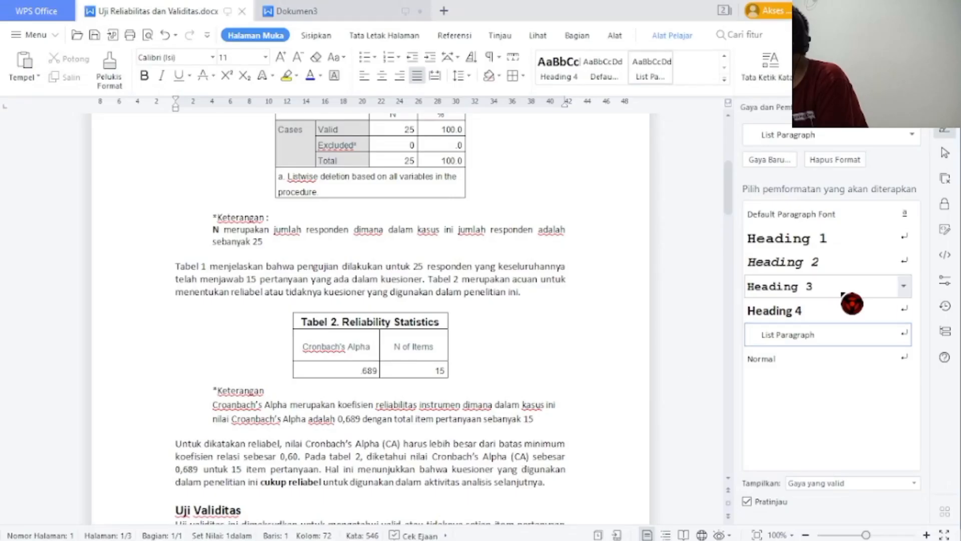
{"action": "left_click_drag", "start_coordinate": [735, 196], "coordinate": [740, 249]}
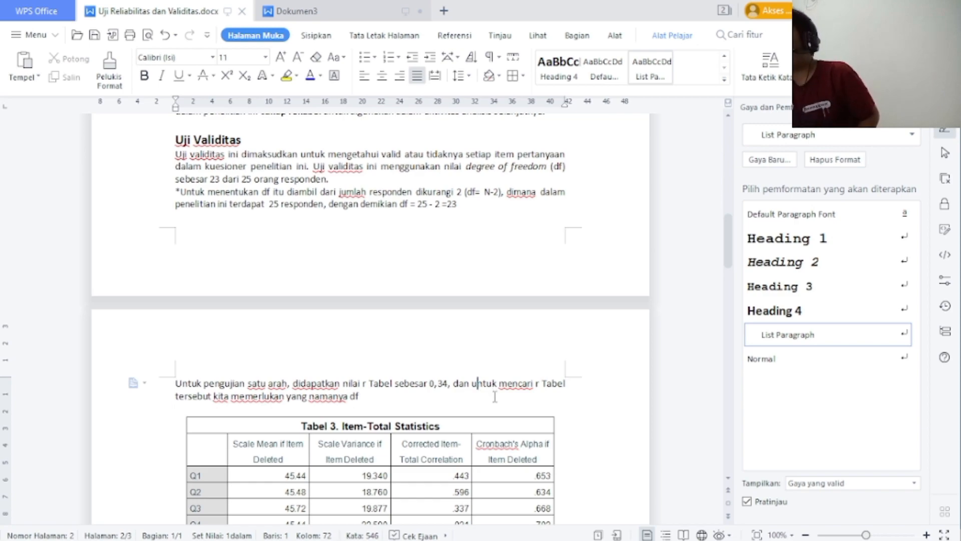
Switch to the SPSS Data Editor and show the variable definitions of the questionnaire dataset
{"action": "mouse_move", "coordinate": [469, 535]}
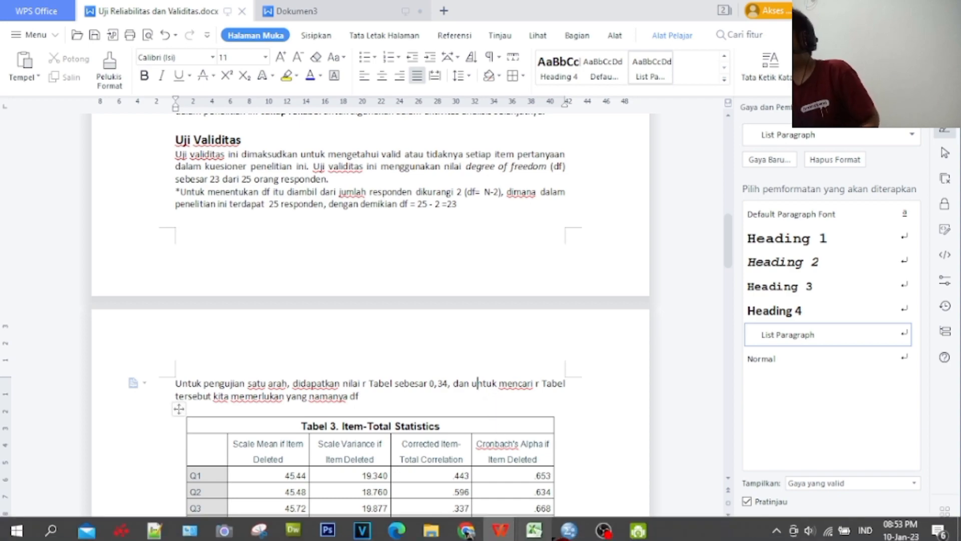
{"action": "mouse_move", "coordinate": [569, 531]}
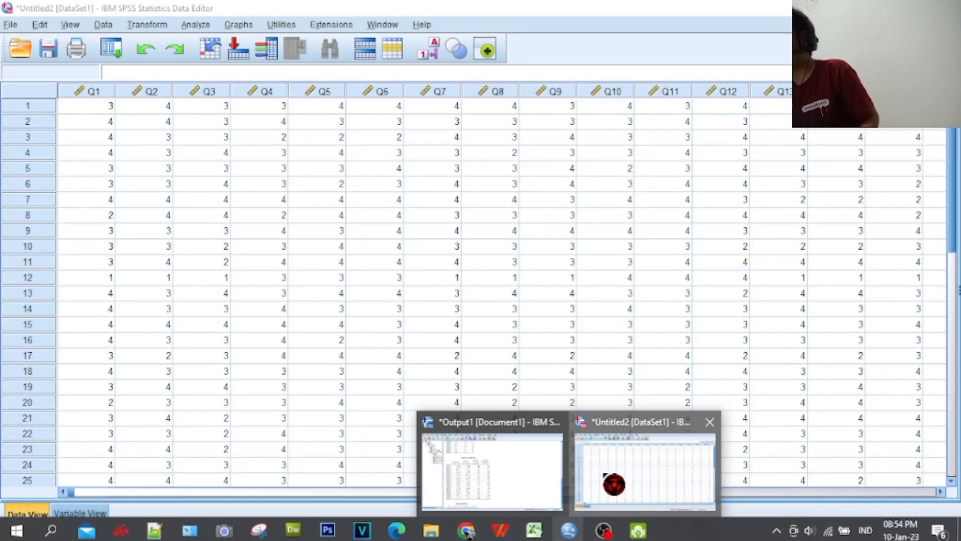
{"action": "left_click", "coordinate": [615, 482]}
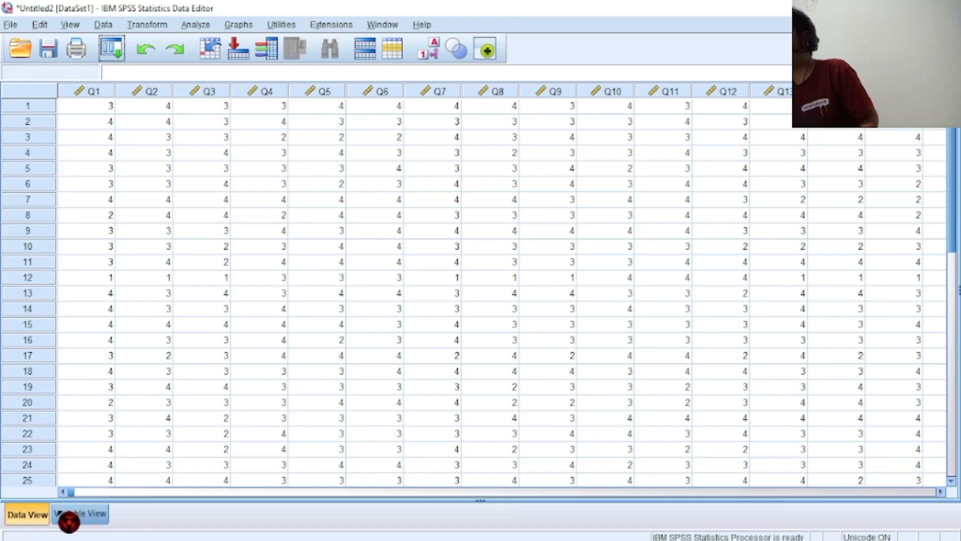
{"action": "left_click", "coordinate": [69, 520]}
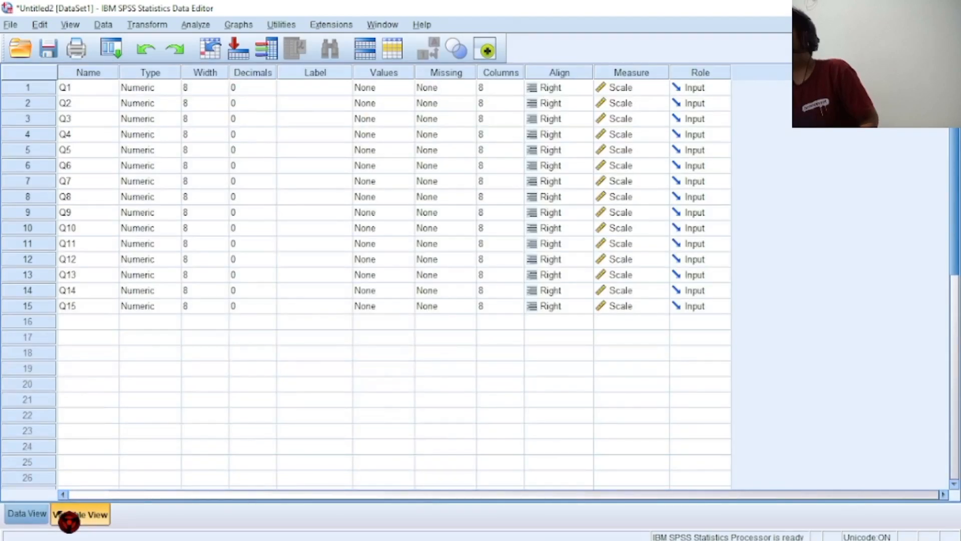
Delete all questionnaire variables, Q1 to Q15, from the dataset
{"action": "left_click", "coordinate": [31, 90]}
{"action": "key", "text": "shift+Down"}
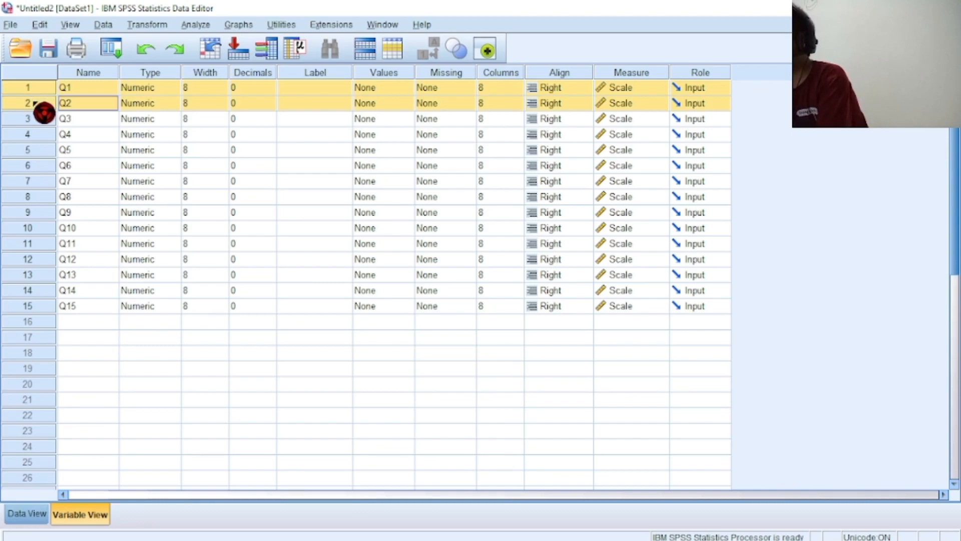
{"action": "double_click", "coordinate": [35, 103]}
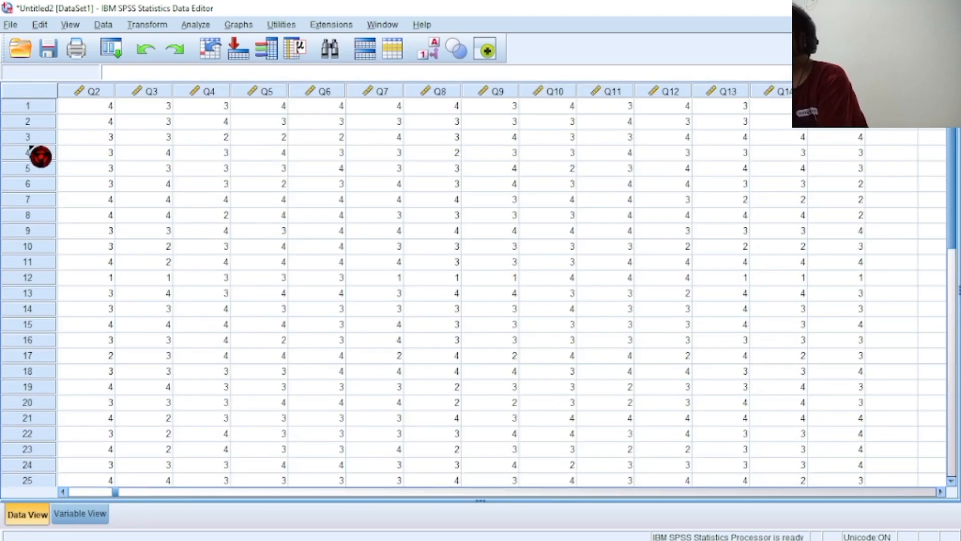
{"action": "left_click", "coordinate": [83, 514]}
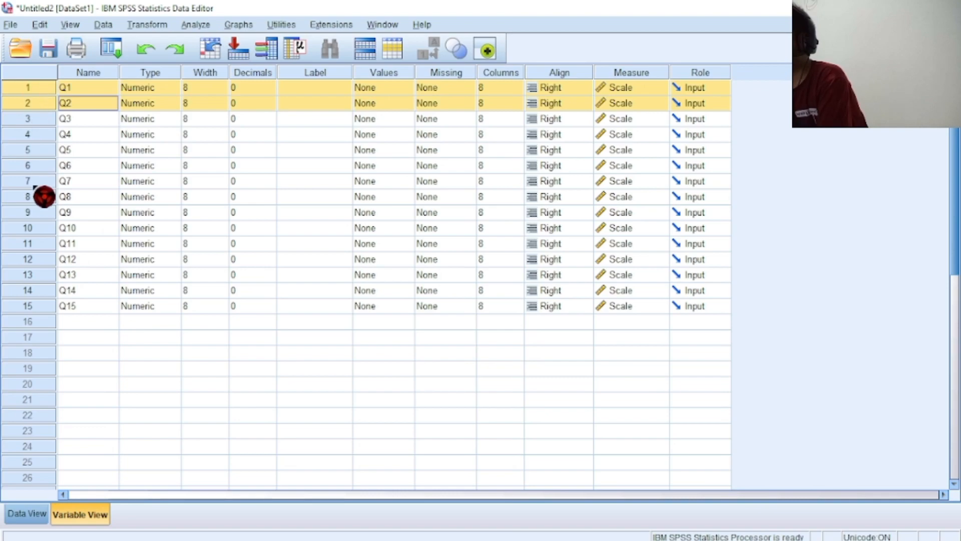
{"action": "left_click_drag", "start_coordinate": [44, 197], "coordinate": [43, 193]}
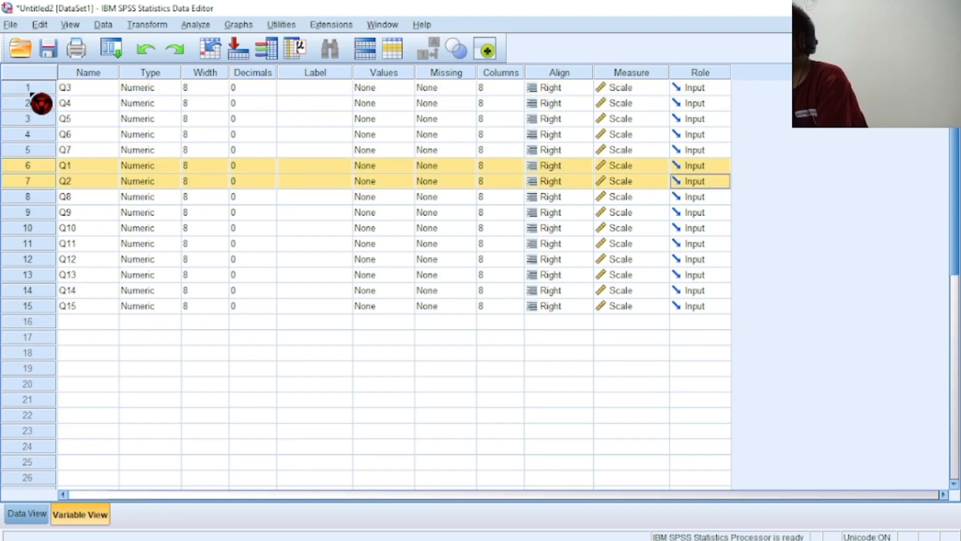
{"action": "left_click_drag", "start_coordinate": [31, 94], "coordinate": [29, 133]}
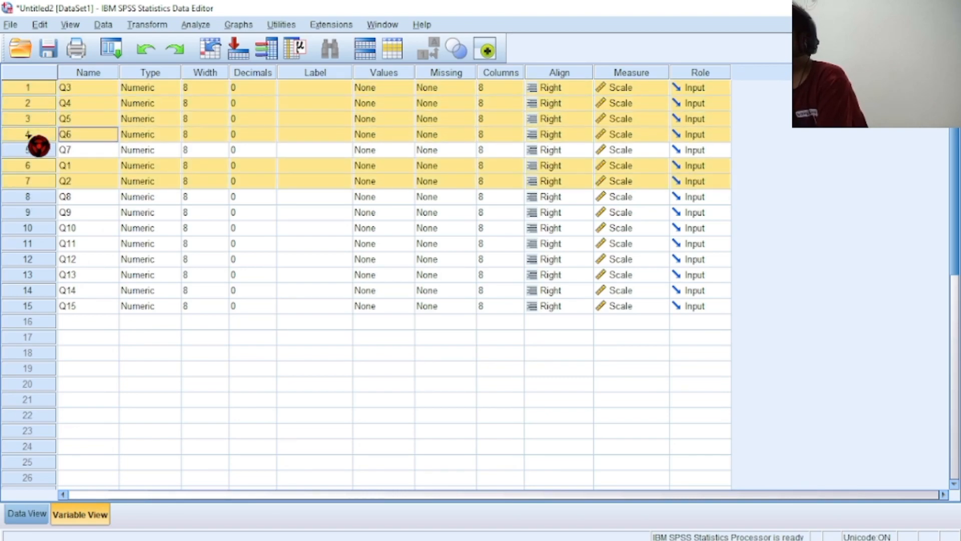
{"action": "left_click", "coordinate": [28, 150], "text": "ctrl"}
{"action": "left_click", "coordinate": [30, 197], "text": "ctrl"}
{"action": "left_click", "coordinate": [30, 213], "text": "ctrl"}
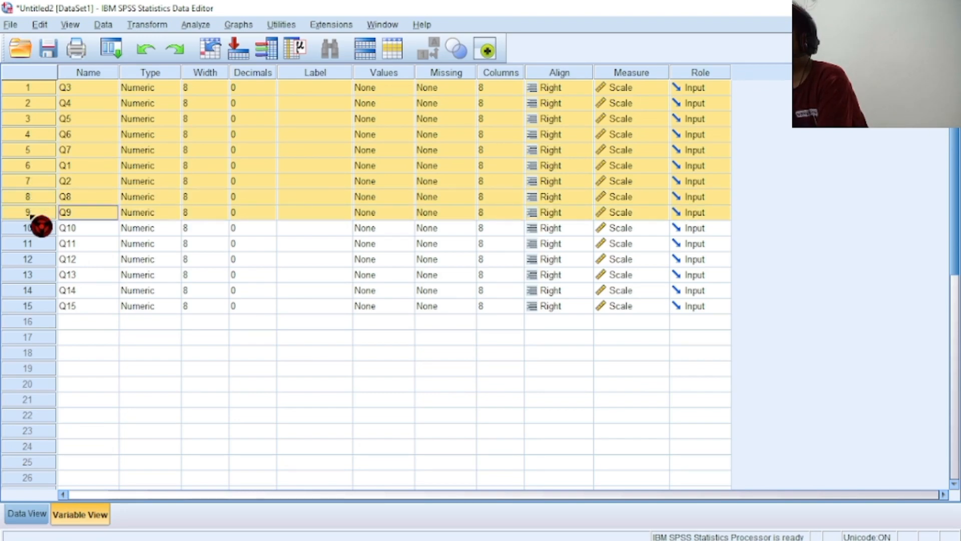
{"action": "left_click_drag", "start_coordinate": [30, 215], "coordinate": [33, 307]}
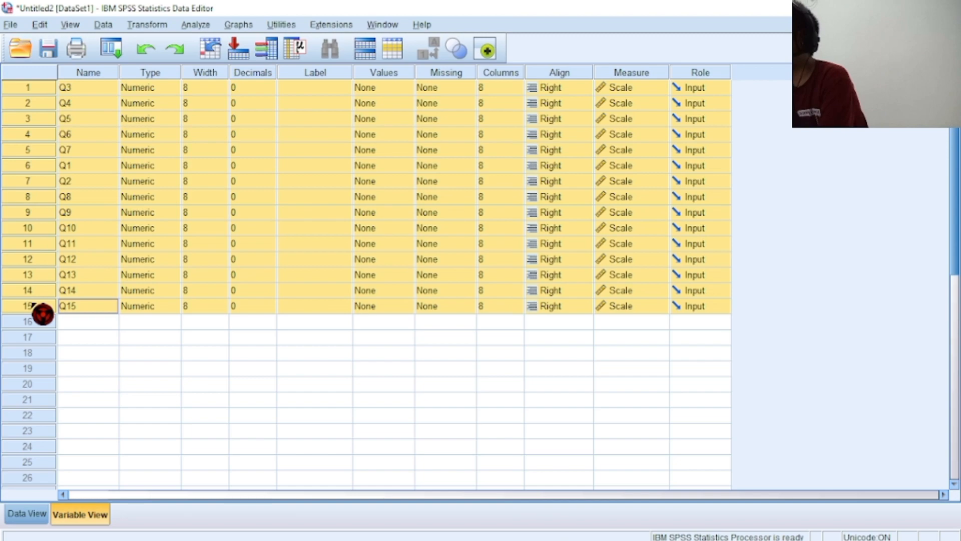
{"action": "key", "text": "Delete"}
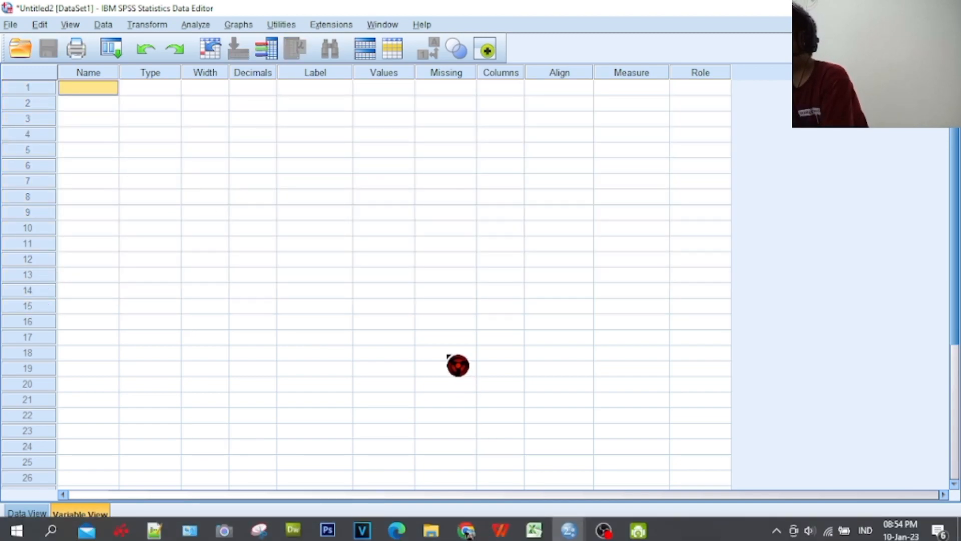
Define a numeric variable named df with 0 decimals and the Scale measurement level
{"action": "type", "text": "d"}
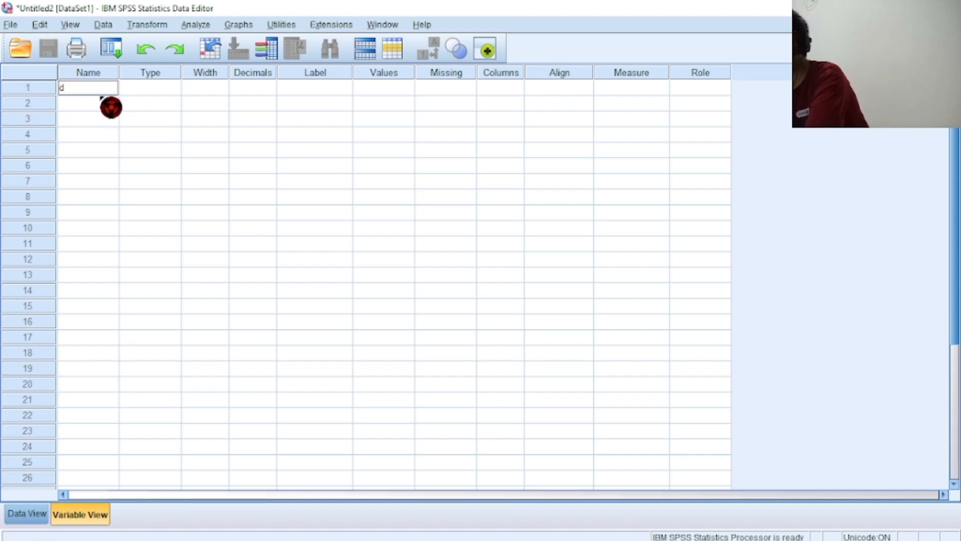
{"action": "type", "text": "f"}
{"action": "key", "text": "Return"}
{"action": "key", "text": "Up"}
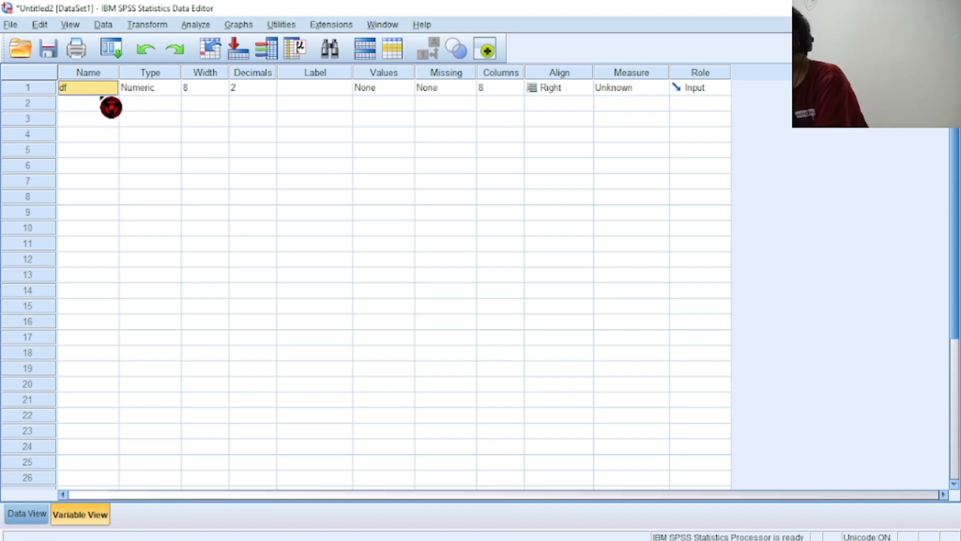
{"action": "key", "text": "Tab"}
{"action": "key", "text": "Tab"}
{"action": "key", "text": "Tab"}
{"action": "type", "text": "0"}
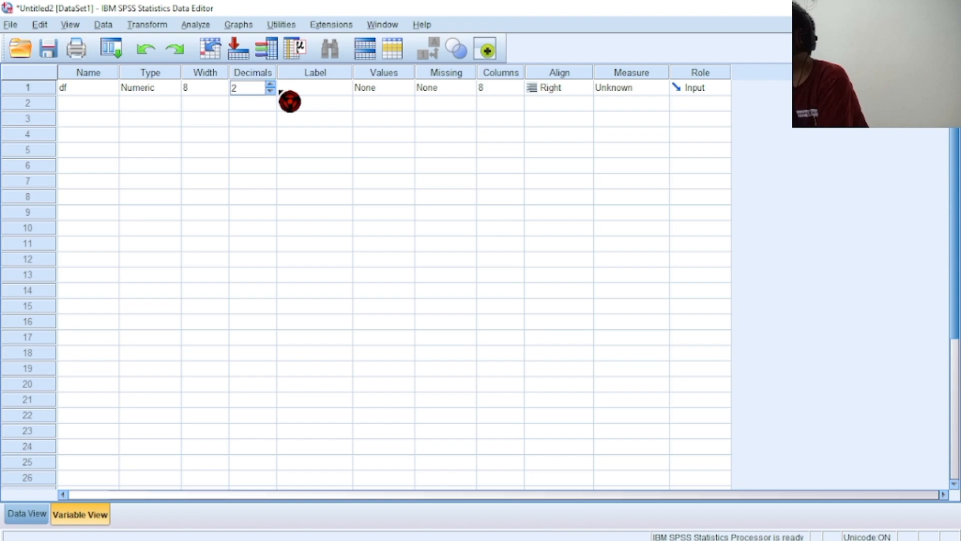
{"action": "left_click", "coordinate": [656, 91]}
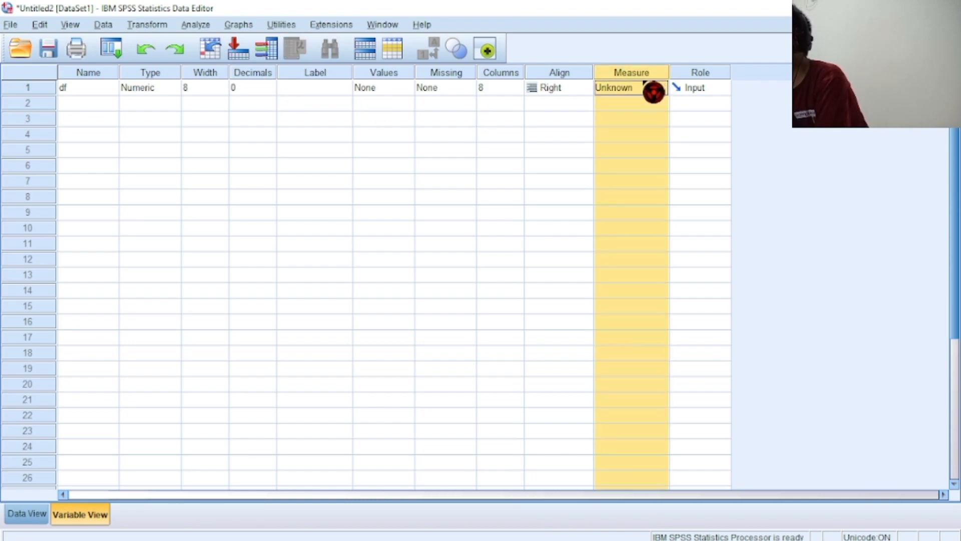
{"action": "left_click", "coordinate": [652, 95]}
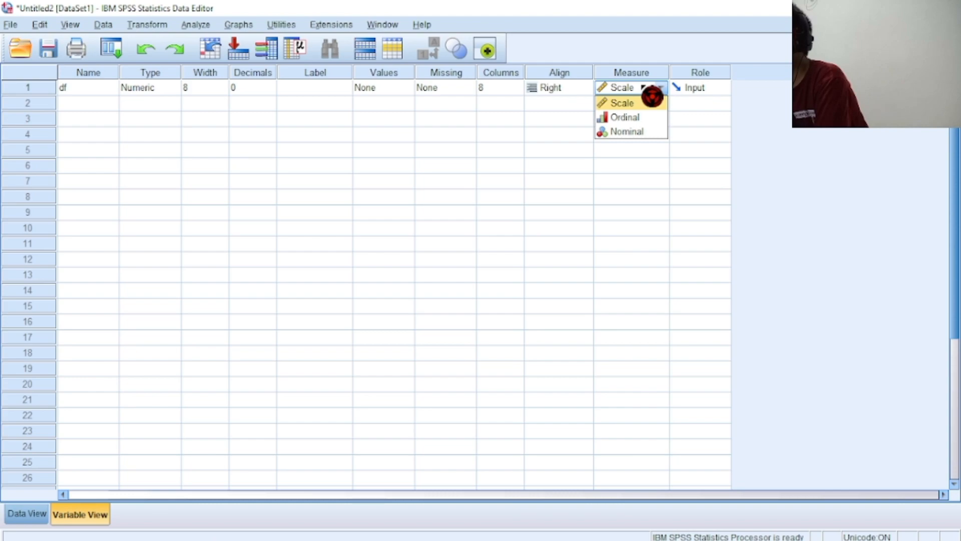
{"action": "left_click", "coordinate": [644, 88]}
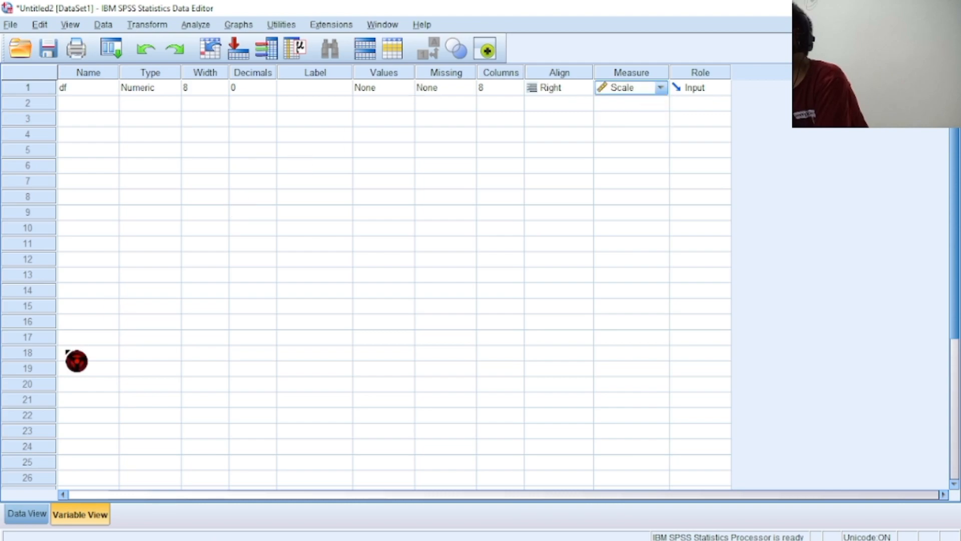
Enter 23 as the df value of the first case in the data grid
{"action": "left_click", "coordinate": [23, 513]}
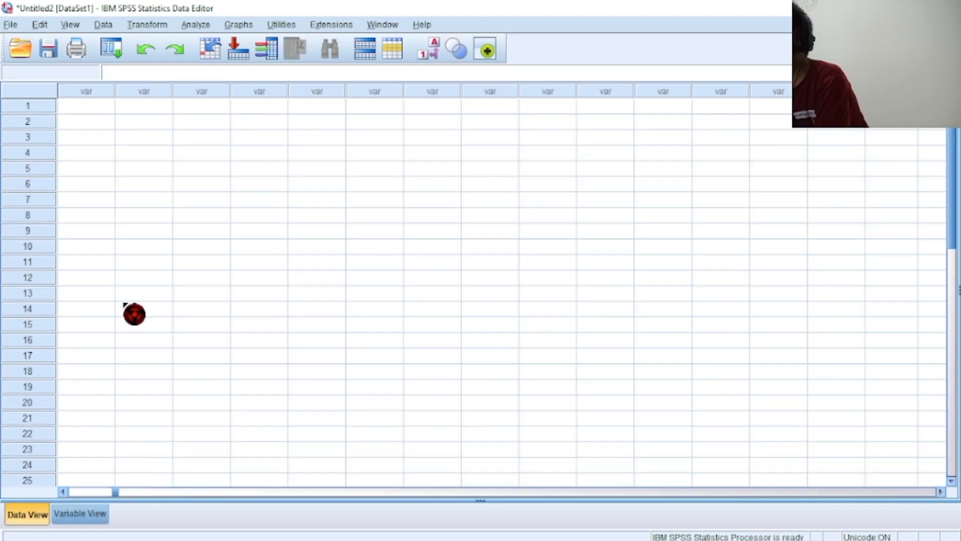
{"action": "mouse_move", "coordinate": [466, 533]}
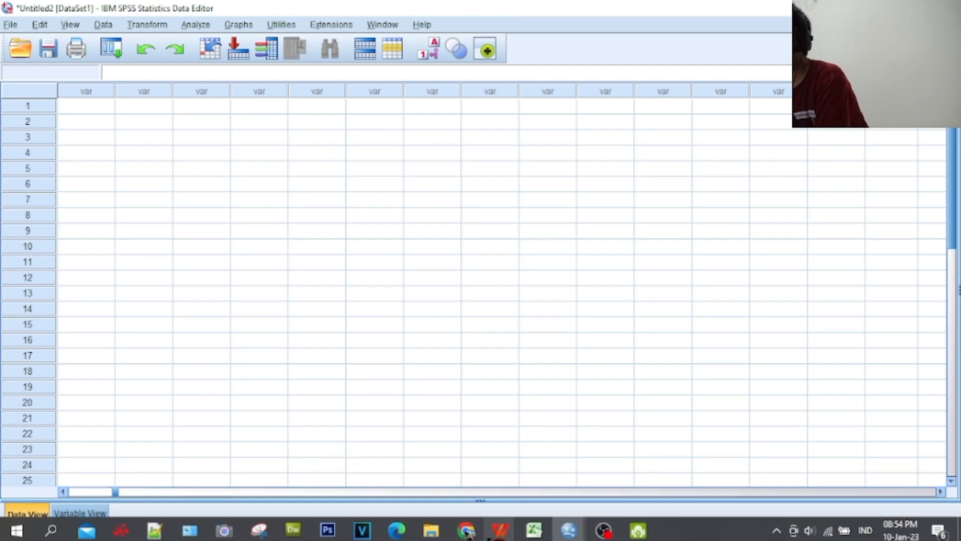
{"action": "mouse_move", "coordinate": [499, 529]}
{"action": "mouse_move", "coordinate": [445, 448]}
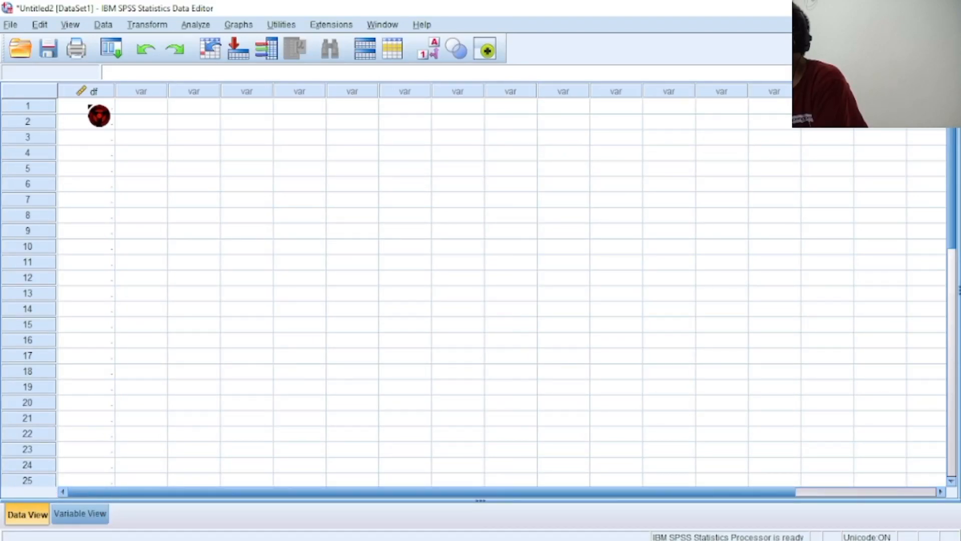
{"action": "left_click", "coordinate": [104, 106]}
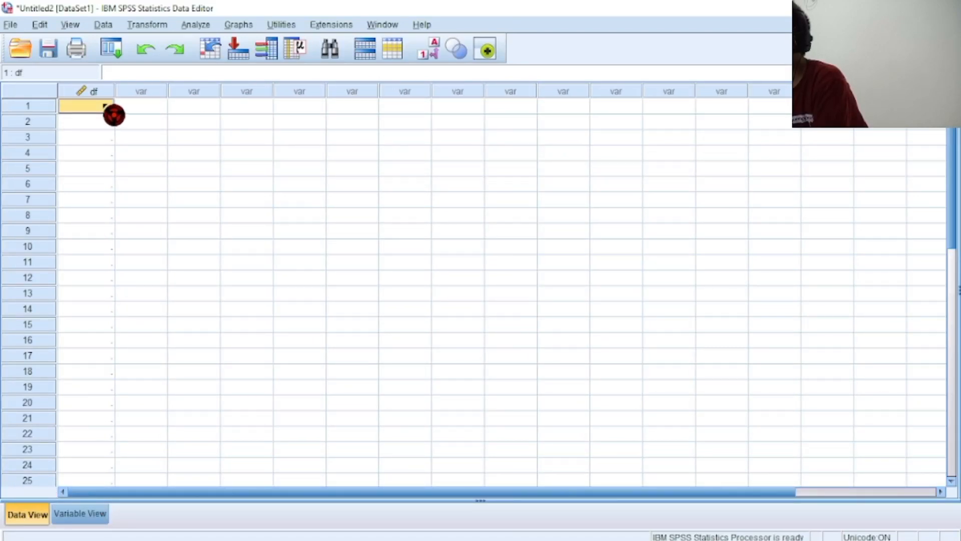
{"action": "type", "text": "23"}
{"action": "key", "text": "Right"}
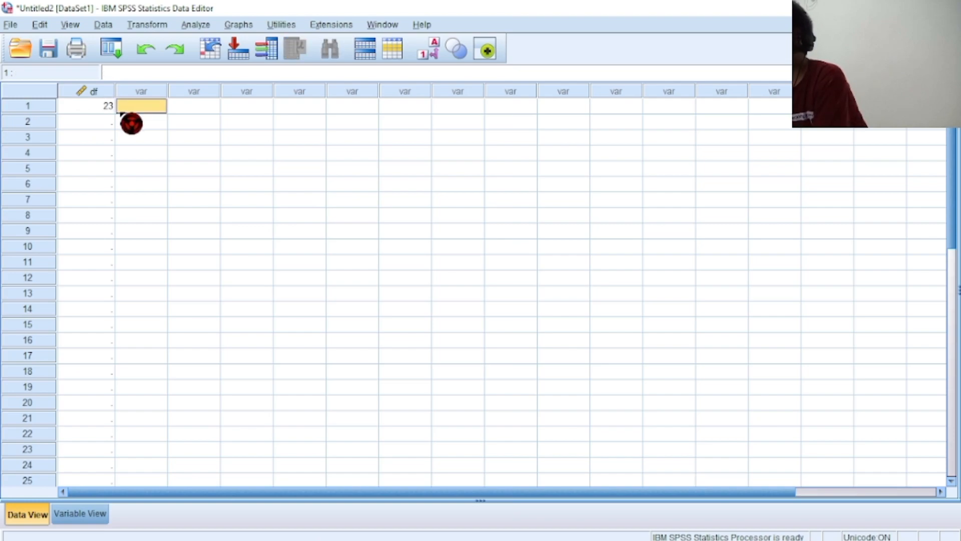
{"action": "key", "text": "Left"}
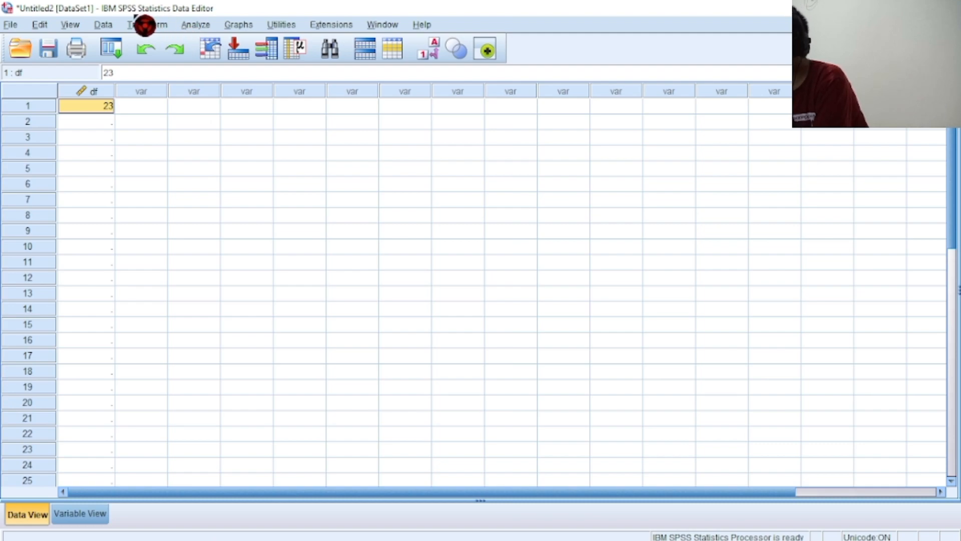
Start a Compute Variable transformation and name its target variable t_0.05
{"action": "left_click", "coordinate": [169, 29]}
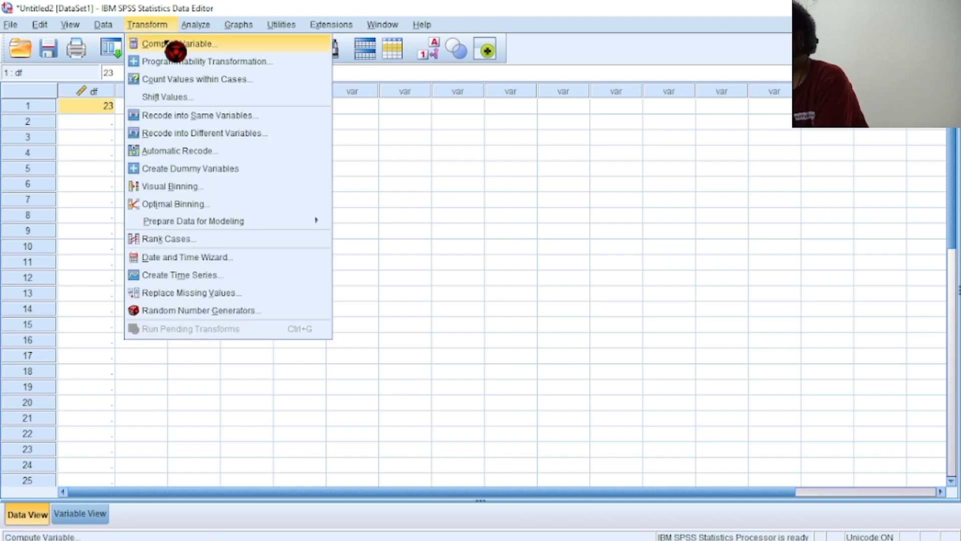
{"action": "left_click", "coordinate": [165, 44]}
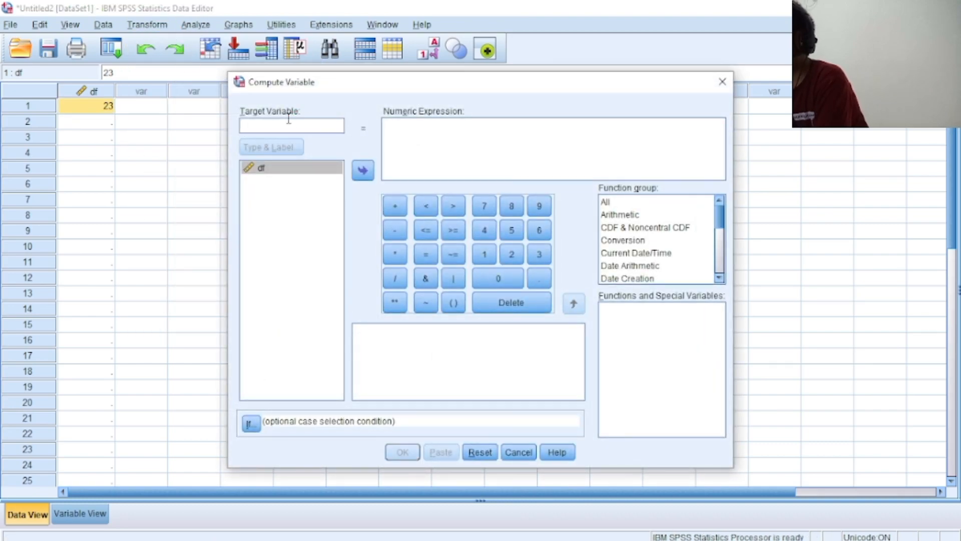
{"action": "left_click", "coordinate": [257, 124]}
{"action": "left_click", "coordinate": [284, 126]}
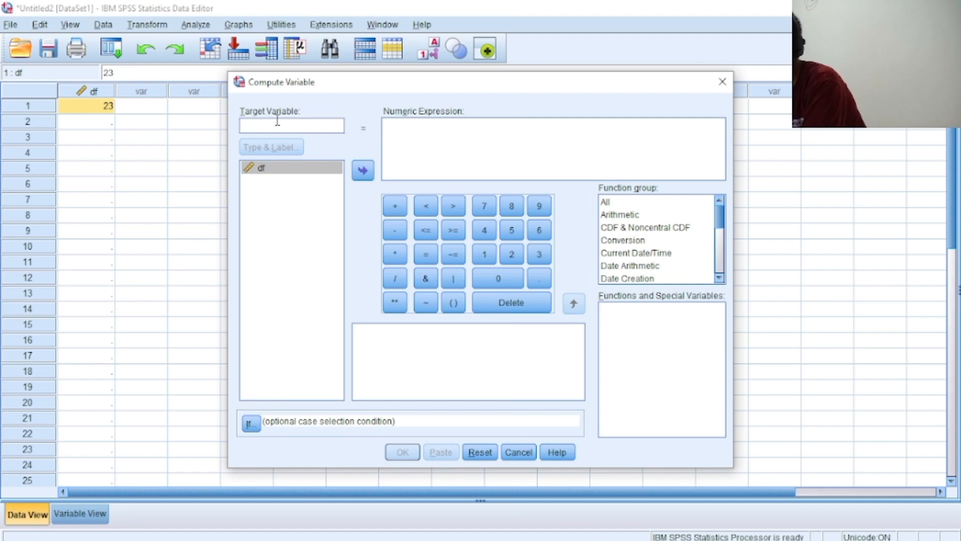
{"action": "type", "text": "t_0.0"}
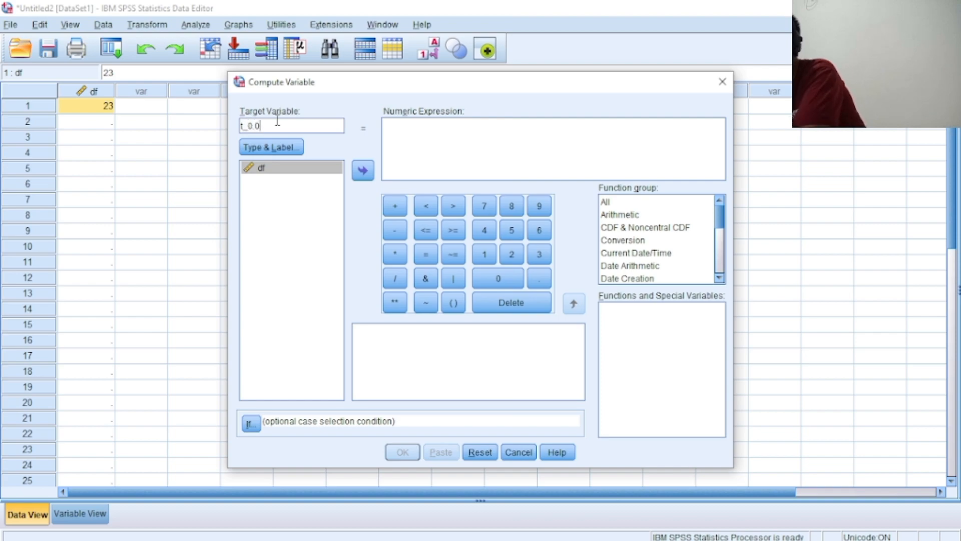
{"action": "type", "text": "5"}
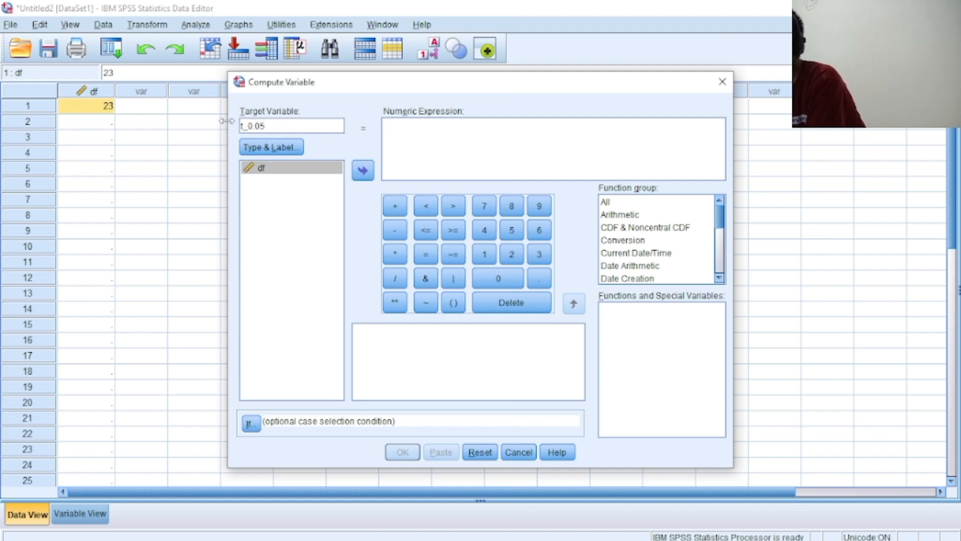
Set the numeric expression for t_0.05 to IDF.T(0.95,df) and run the computation
{"action": "left_click", "coordinate": [425, 132]}
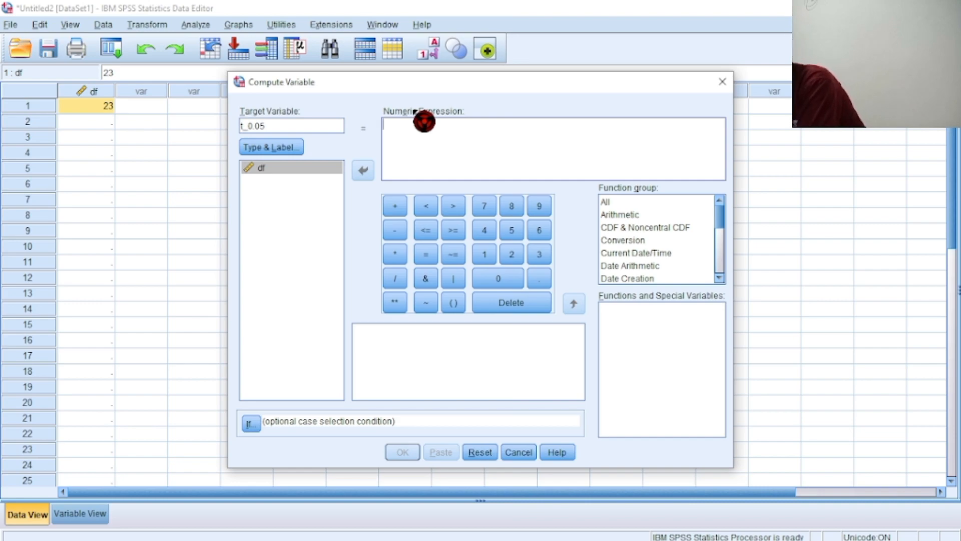
{"action": "type", "text": "IDF"}
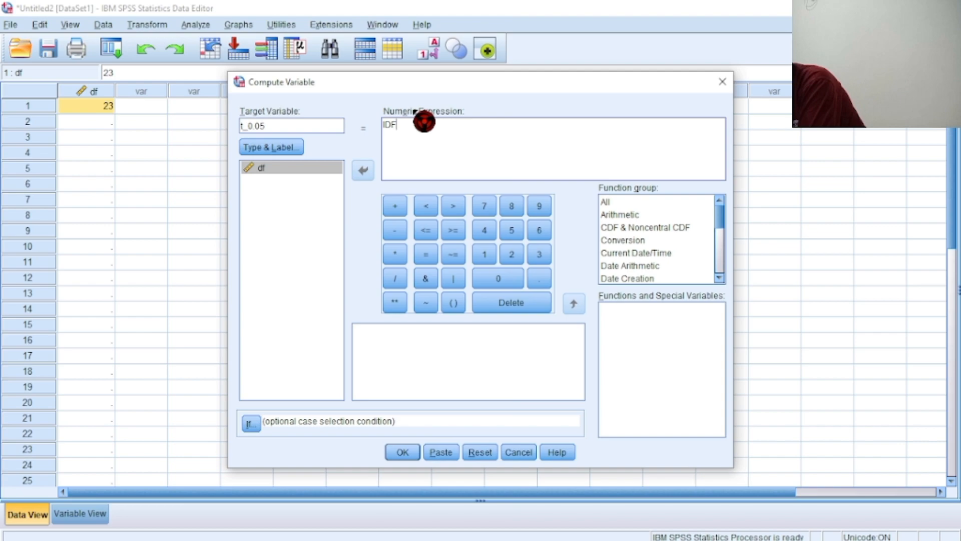
{"action": "type", "text": ".T(0"}
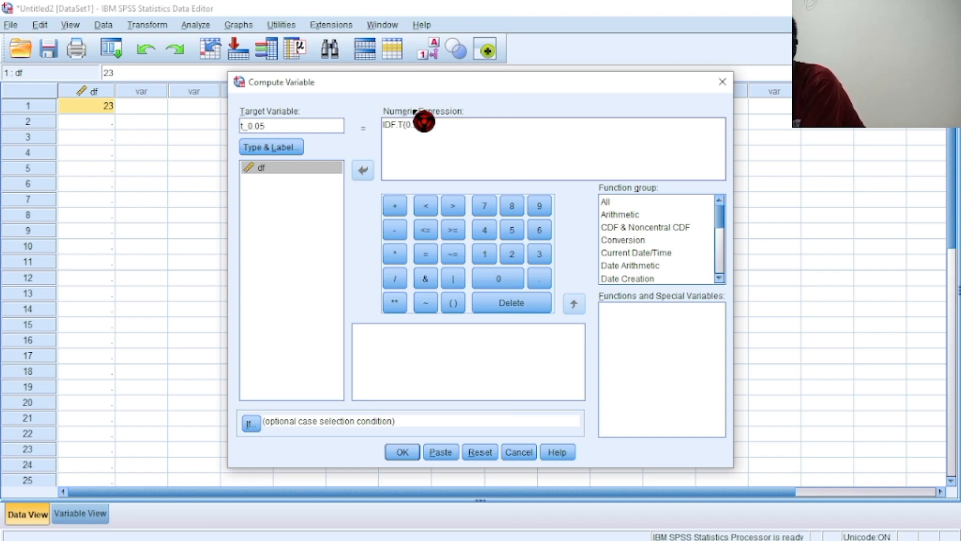
{"action": "type", "text": "95"}
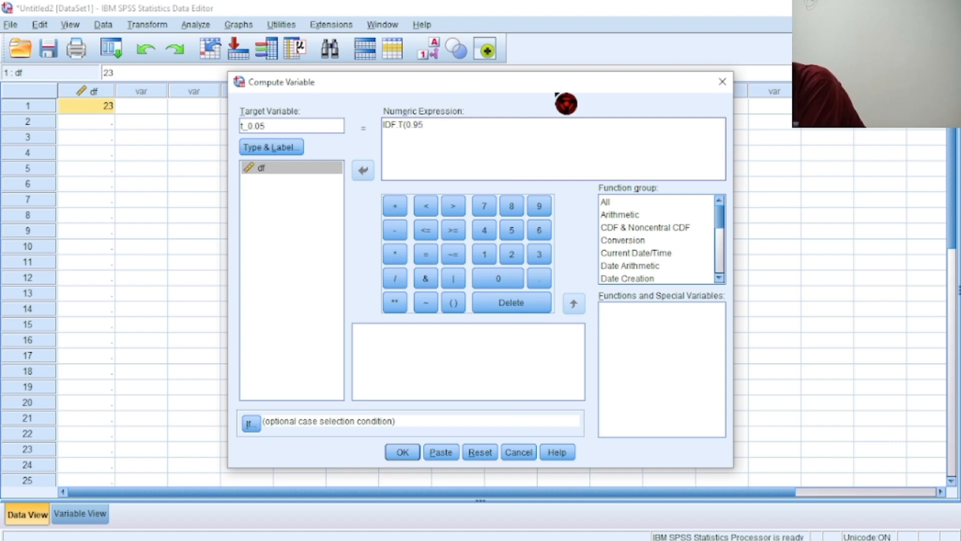
{"action": "type", "text": ",df)"}
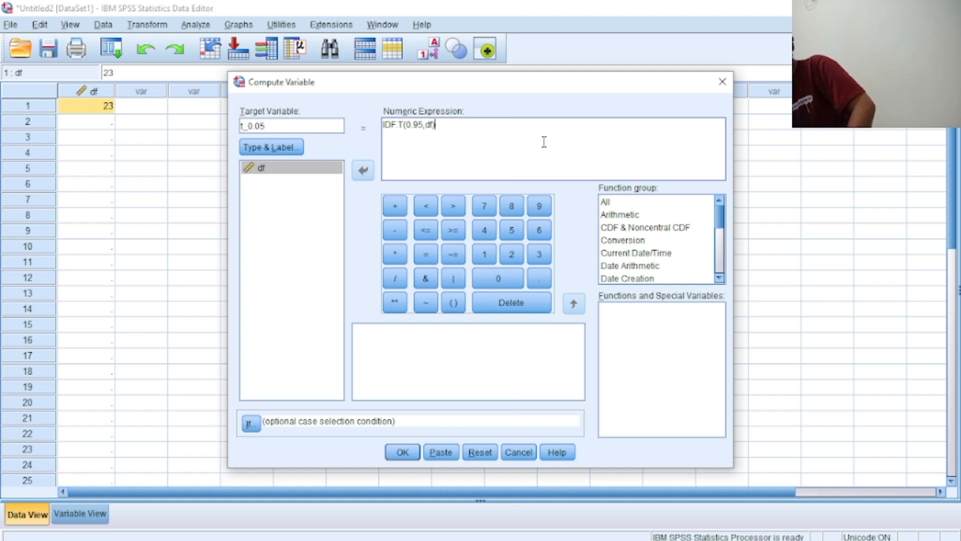
{"action": "left_click", "coordinate": [402, 458]}
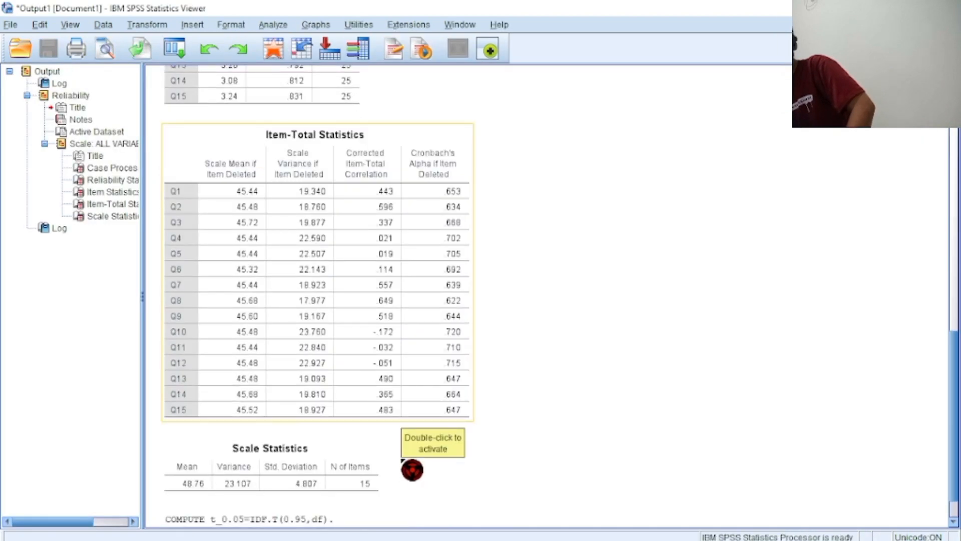
Check the logged t_0.05 compute syntax in the output and return to the dataset to read its value
{"action": "left_click", "coordinate": [65, 230]}
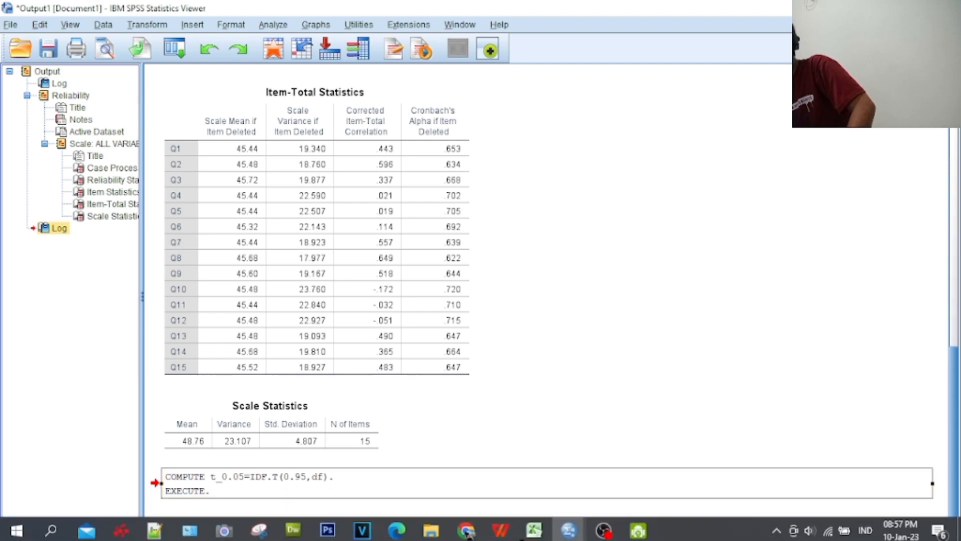
{"action": "mouse_move", "coordinate": [565, 536]}
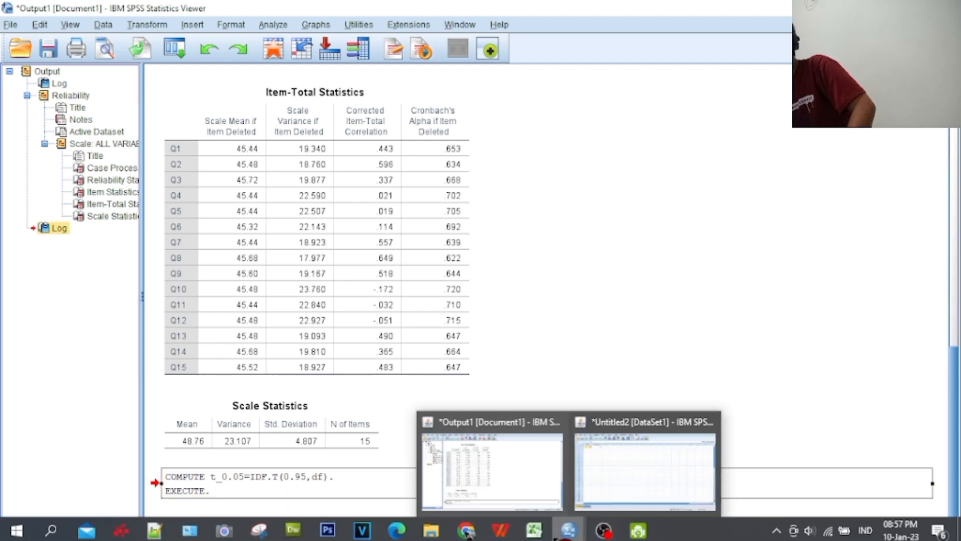
{"action": "left_click", "coordinate": [558, 495]}
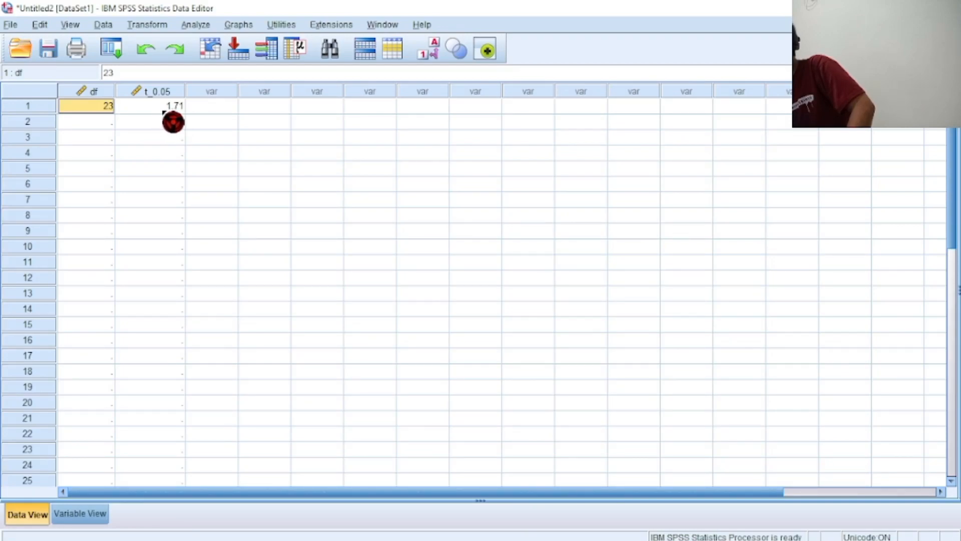
Start another Compute Variable transformation and change its target variable name to r_0.05
{"action": "left_click", "coordinate": [148, 25]}
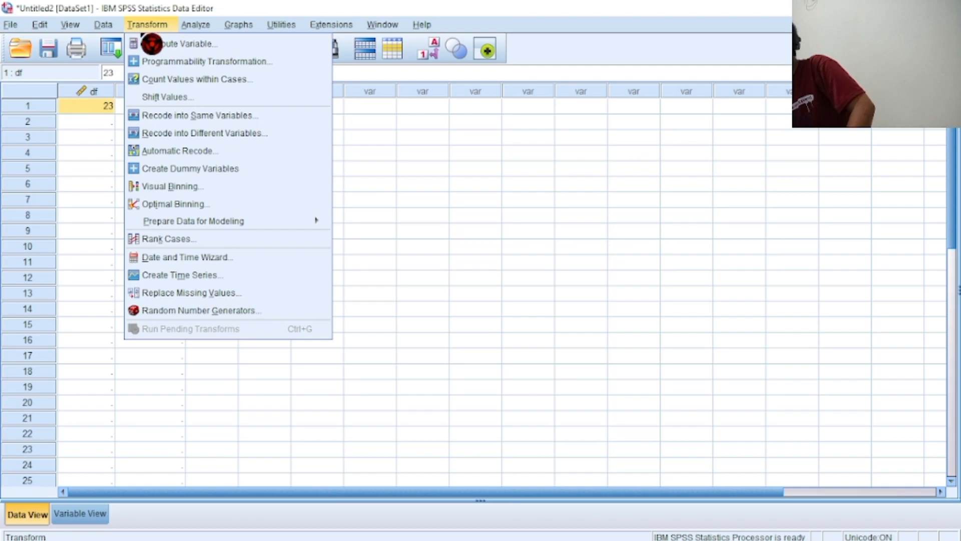
{"action": "left_click", "coordinate": [153, 45]}
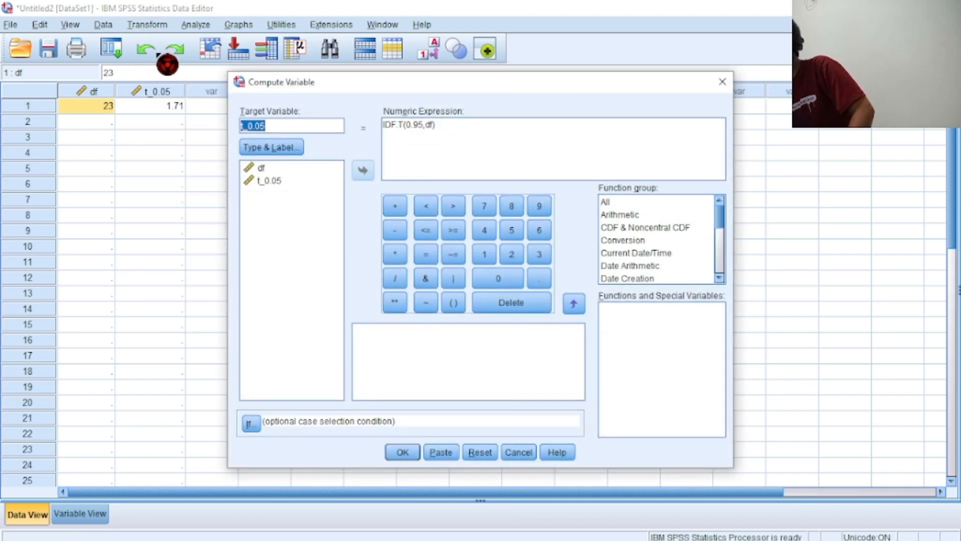
{"action": "left_click", "coordinate": [277, 126]}
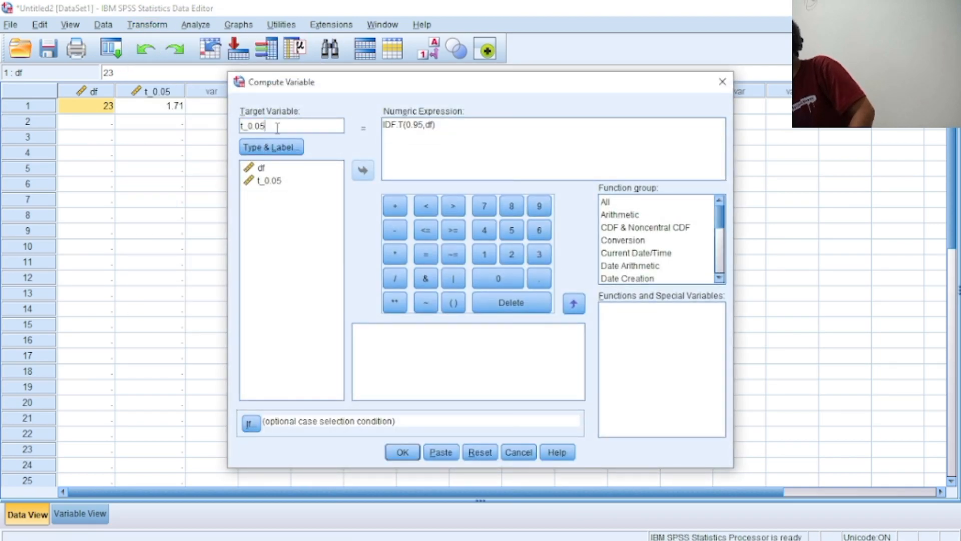
{"action": "key", "text": "Home"}
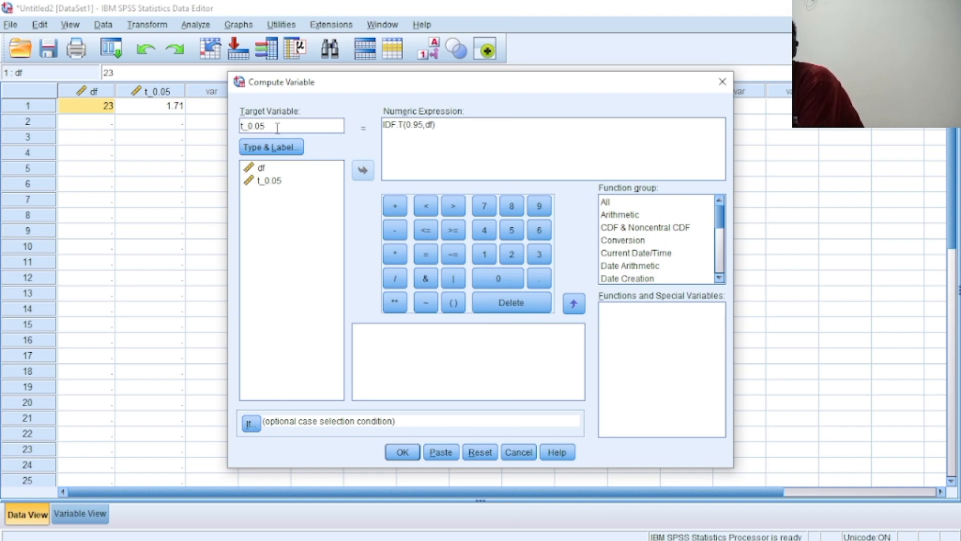
{"action": "key", "text": "BackSpace"}
{"action": "type", "text": "r"}
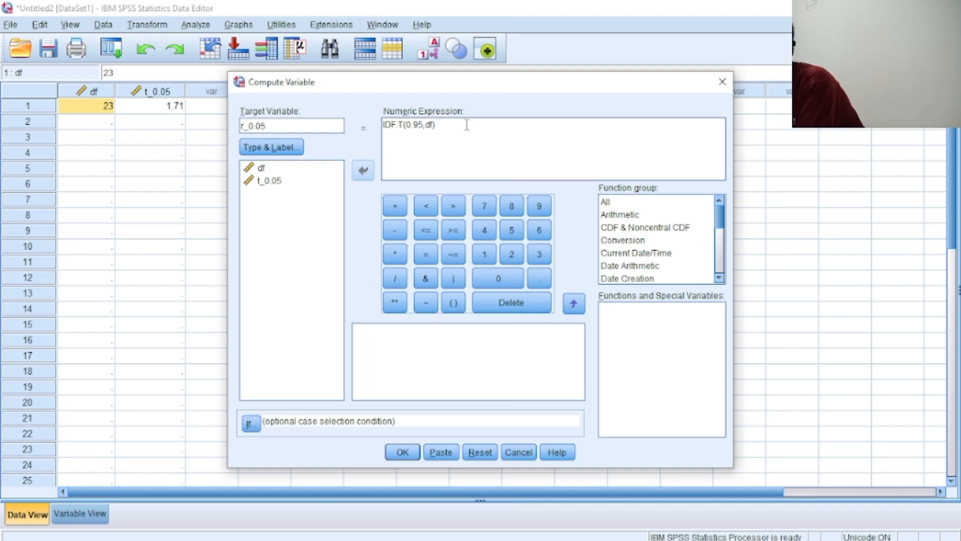
Replace the numeric expression for r_0.05 with t_0.05/SQRT(df+t_0.05**2) and run the computation
{"action": "key", "text": "BackSpace"}
{"action": "key", "text": "BackSpace"}
{"action": "key", "text": "BackSpace"}
{"action": "key", "text": "BackSpace"}
{"action": "key", "text": "BackSpace"}
{"action": "key", "text": "BackSpace"}
{"action": "key", "text": "BackSpace"}
{"action": "key", "text": "BackSpace"}
{"action": "key", "text": "BackSpace"}
{"action": "key", "text": "BackSpace"}
{"action": "key", "text": "BackSpace"}
{"action": "key", "text": "BackSpace"}
{"action": "key", "text": "BackSpace"}
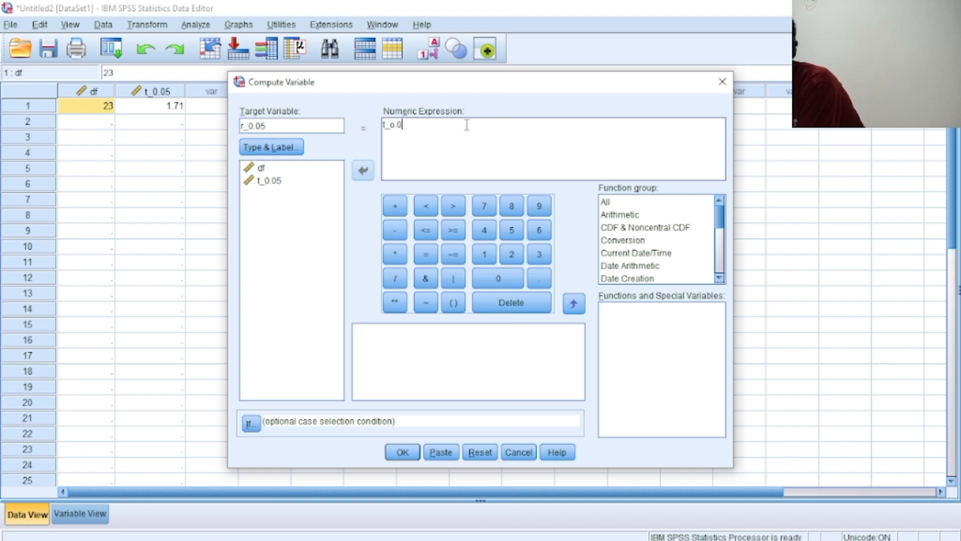
{"action": "type", "text": "5/SQRT"}
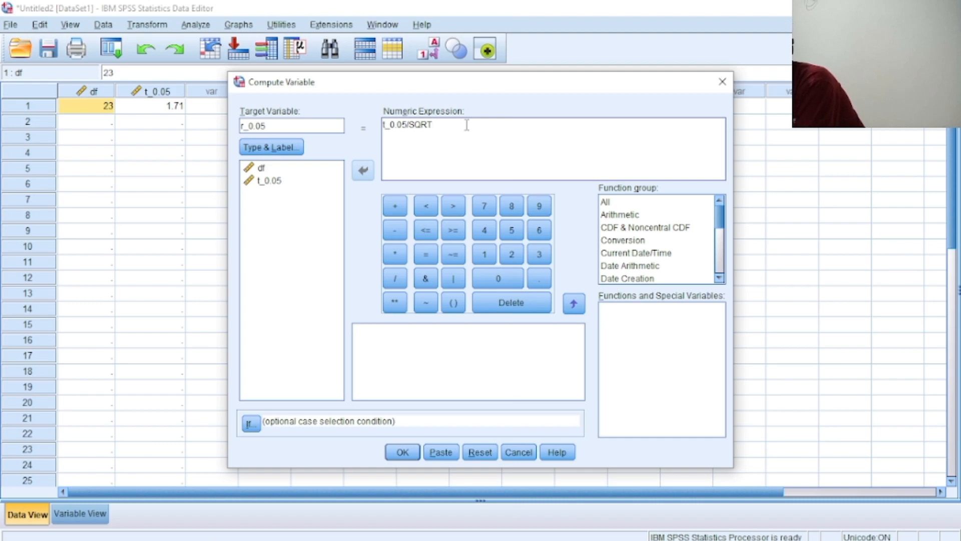
{"action": "type", "text": "("}
{"action": "type", "text": "df+t_0.05**2"}
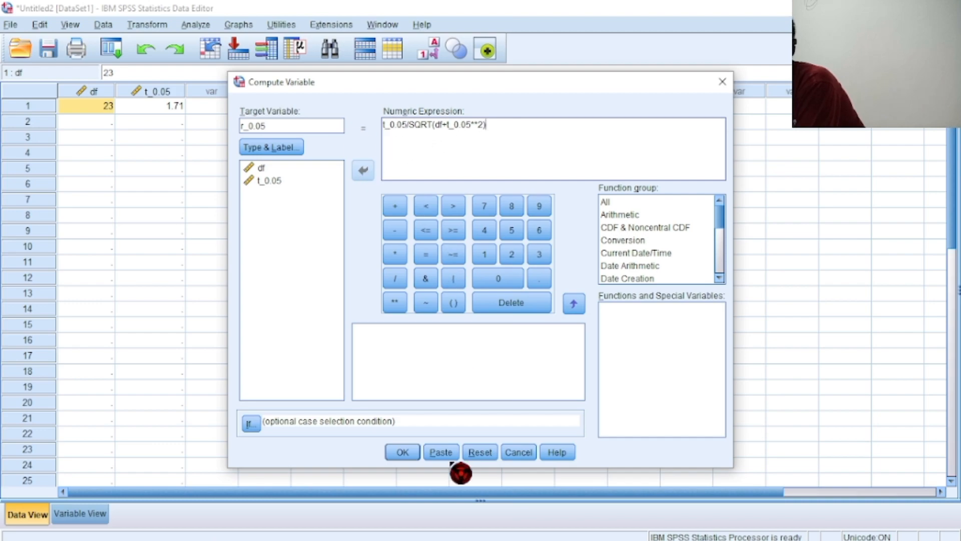
{"action": "left_click", "coordinate": [416, 456]}
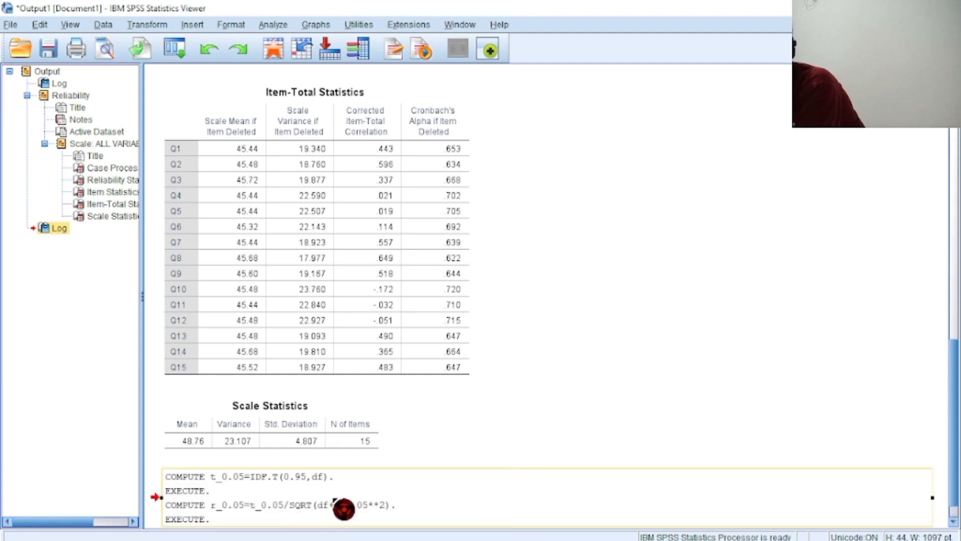
Go back to the dataset from the output and check the computed r_0.05 value
{"action": "mouse_move", "coordinate": [468, 534]}
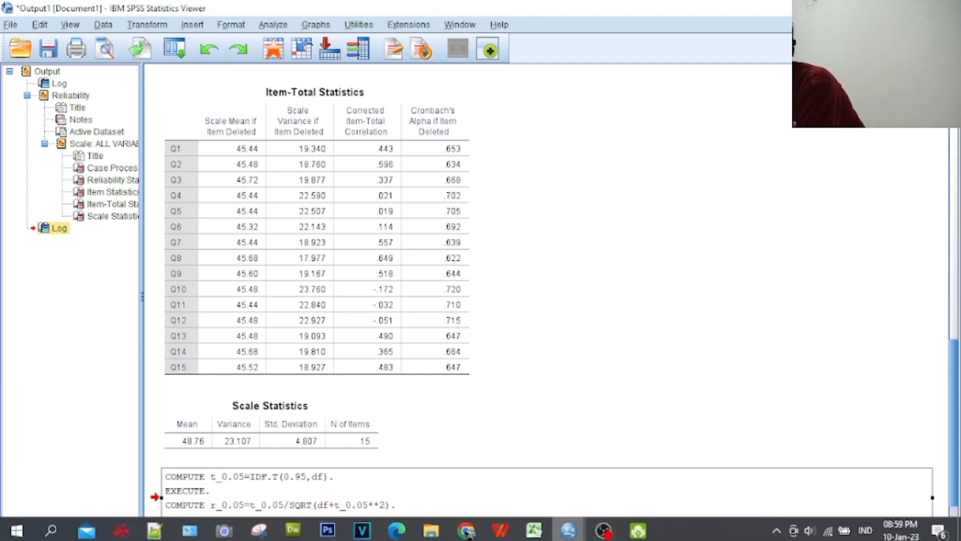
{"action": "mouse_move", "coordinate": [569, 530]}
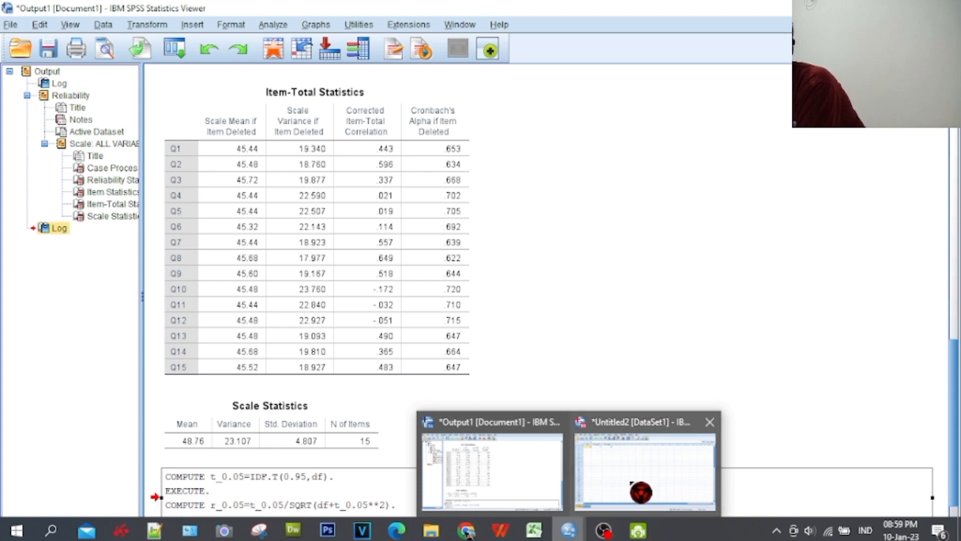
{"action": "left_click", "coordinate": [640, 499]}
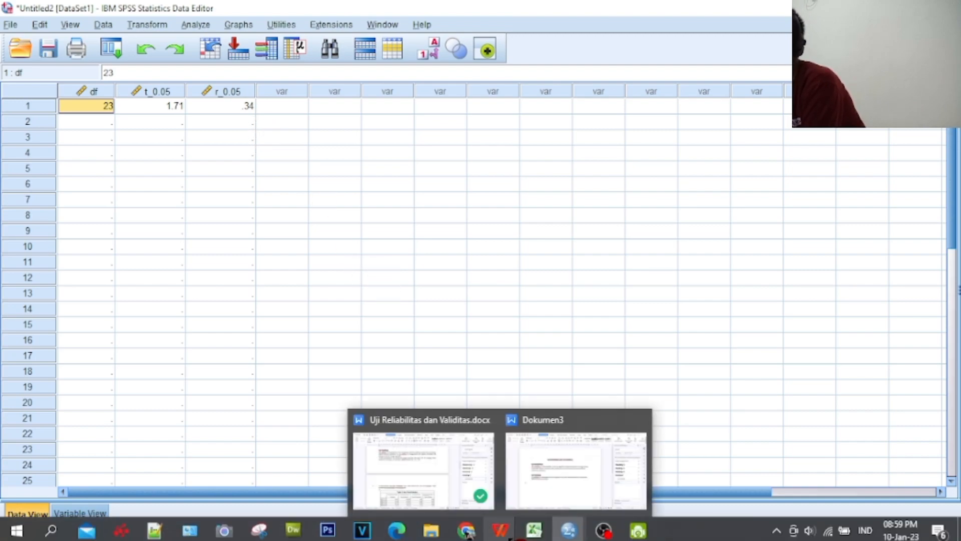
Switch to Uji Reliabilitas dan Validitas.docx in WPS Office and review the item-total statistics in Table 3 and the item validity in Table 4
{"action": "left_click", "coordinate": [482, 496]}
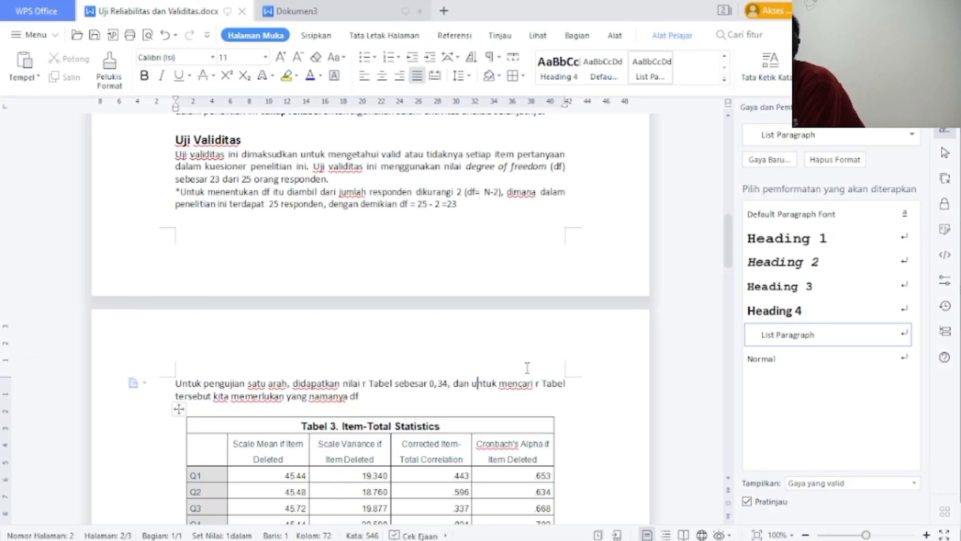
{"action": "left_click", "coordinate": [729, 256]}
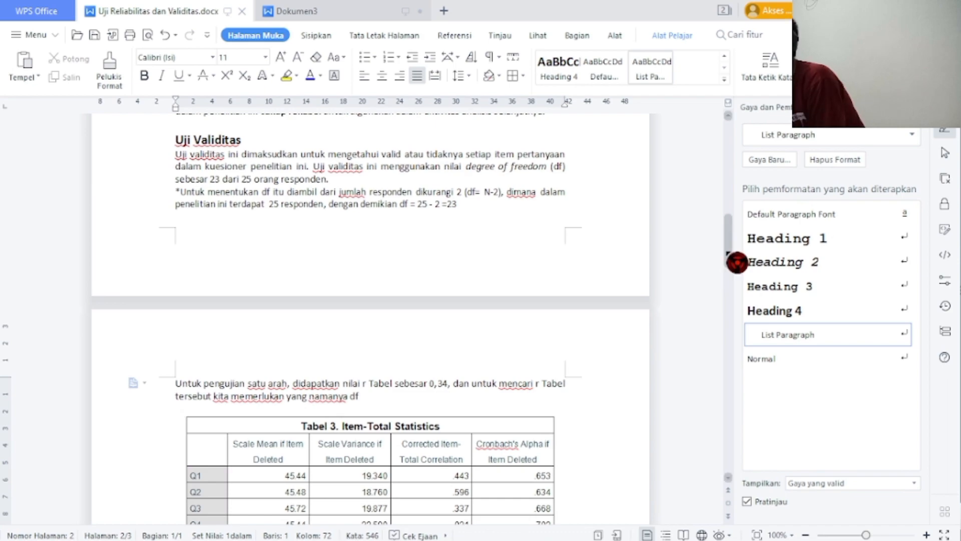
{"action": "left_click_drag", "start_coordinate": [736, 262], "coordinate": [736, 287]}
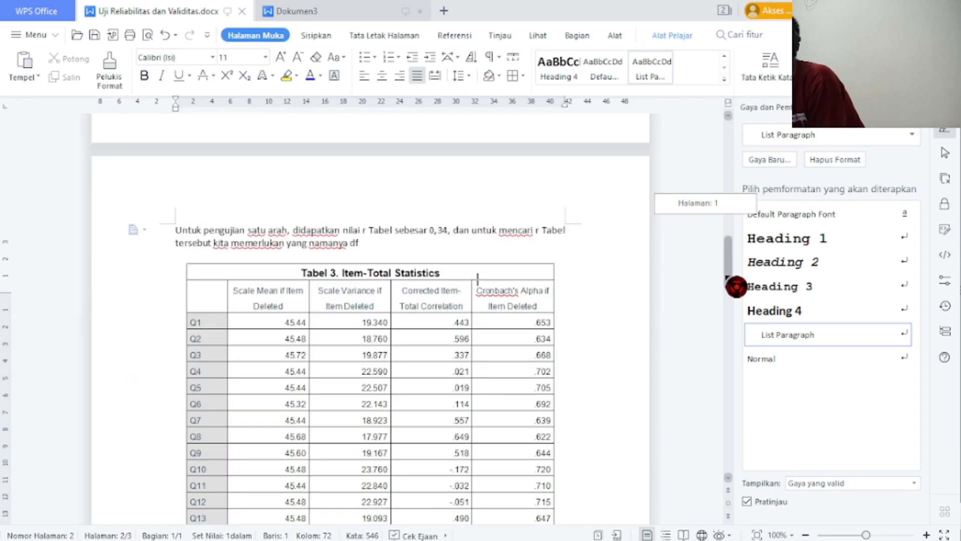
{"action": "left_click_drag", "start_coordinate": [736, 286], "coordinate": [736, 305]}
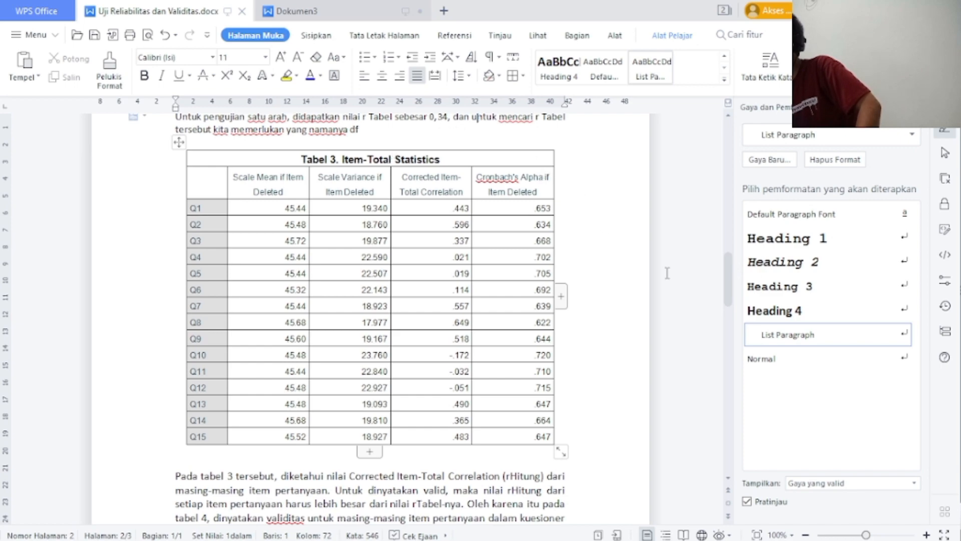
{"action": "left_click_drag", "start_coordinate": [730, 293], "coordinate": [717, 390]}
{"action": "scroll", "coordinate": [710, 393], "scroll_direction": "down", "scroll_amount": 3}
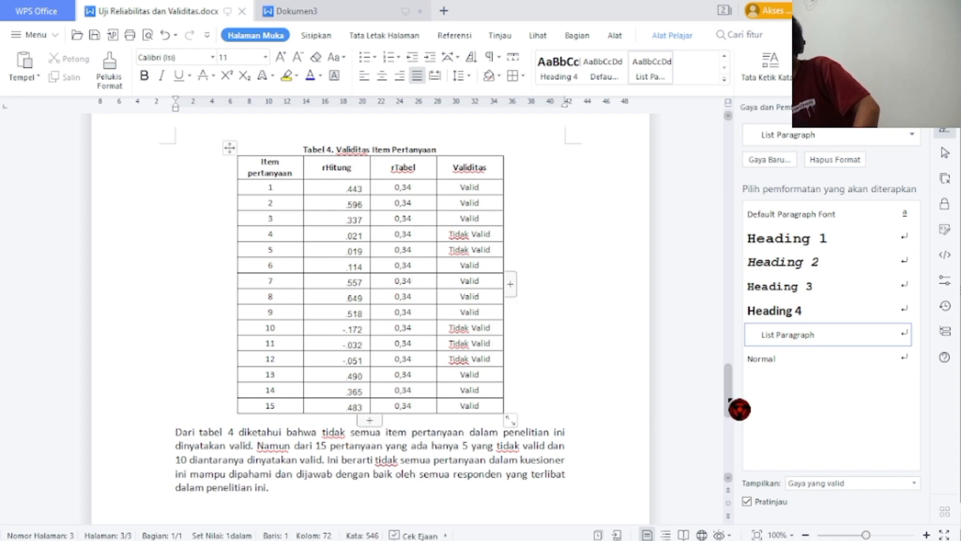
{"action": "left_click_drag", "start_coordinate": [739, 409], "coordinate": [734, 120]}
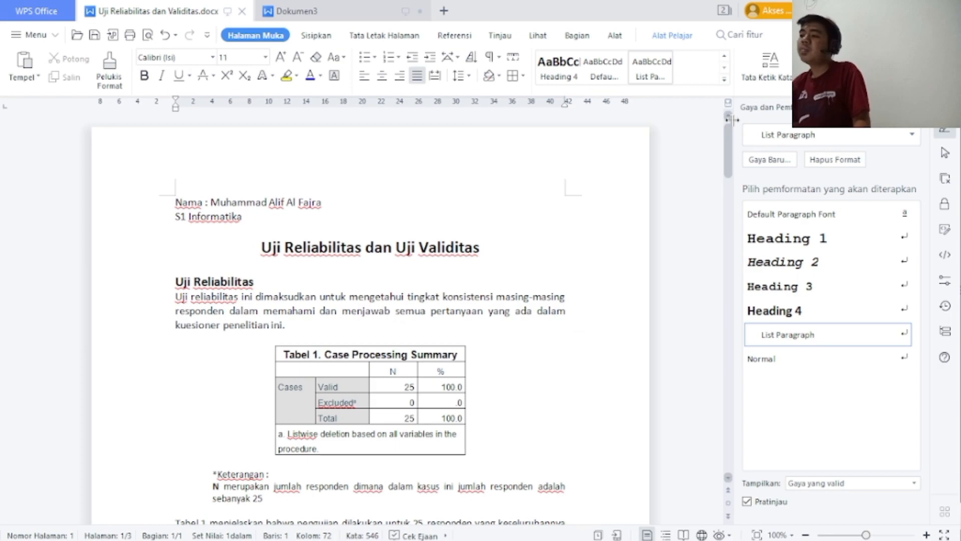